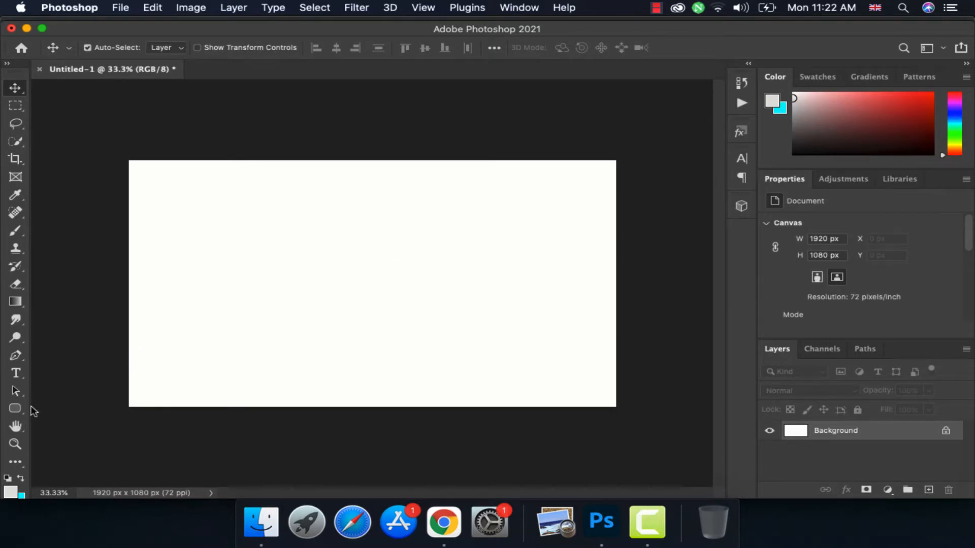
# Draw a rounded rectangle about 750 × 180 px in the upper middle of the canvas.
pyautogui.click(11, 408)
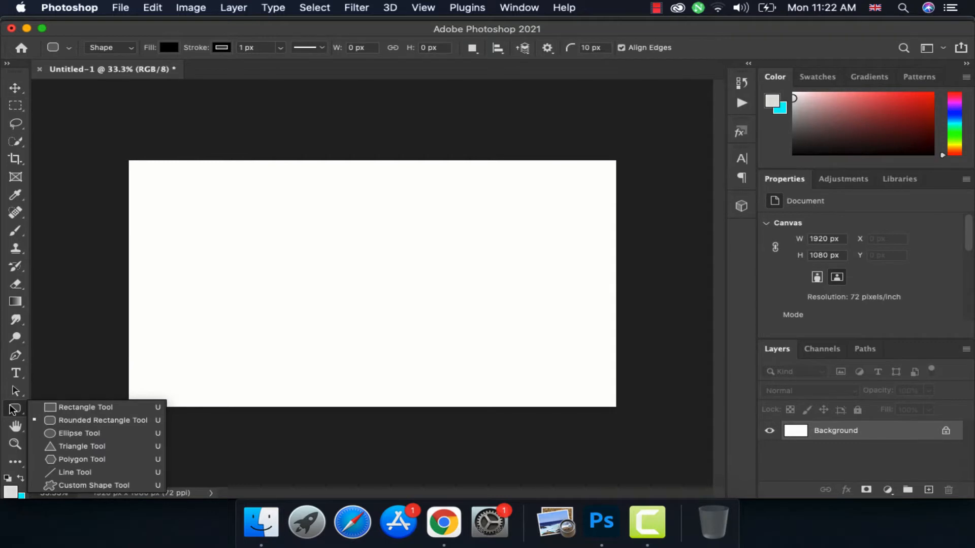
pyautogui.click(87, 422)
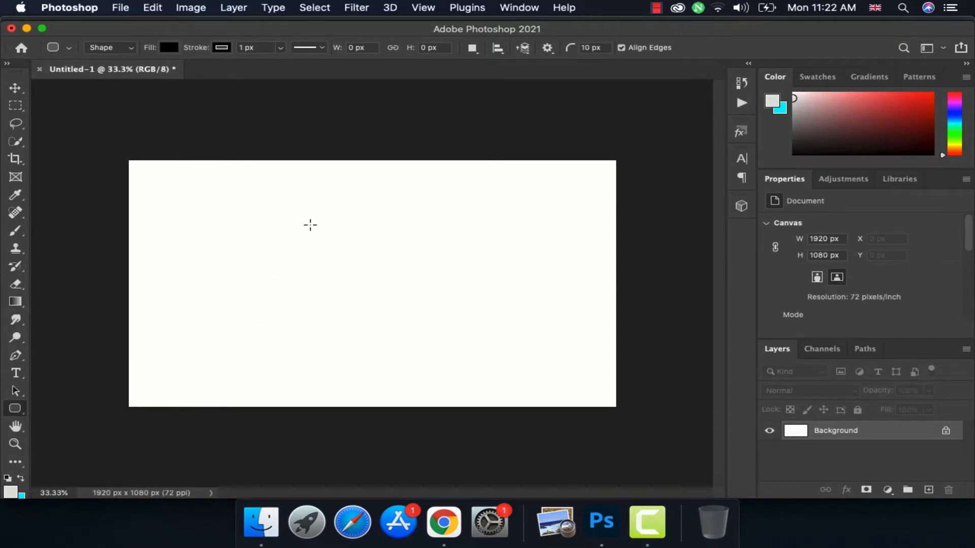
pyautogui.moveTo(305, 227); pyautogui.dragTo(496, 268)
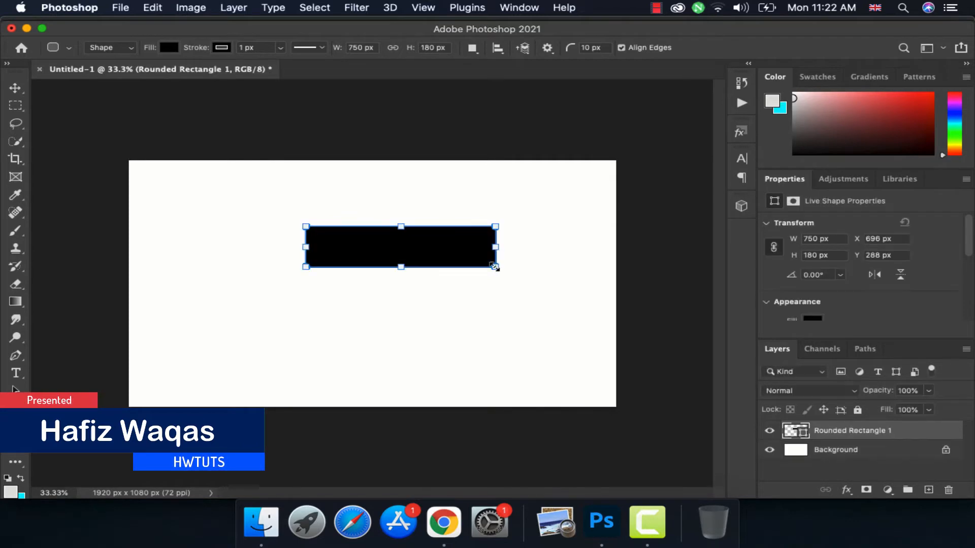
# Remove the stroke from the rounded rectangle.
pyautogui.scroll(-3, 818, 280)
pyautogui.scroll(-1, 818, 280)
pyautogui.click(814, 272)
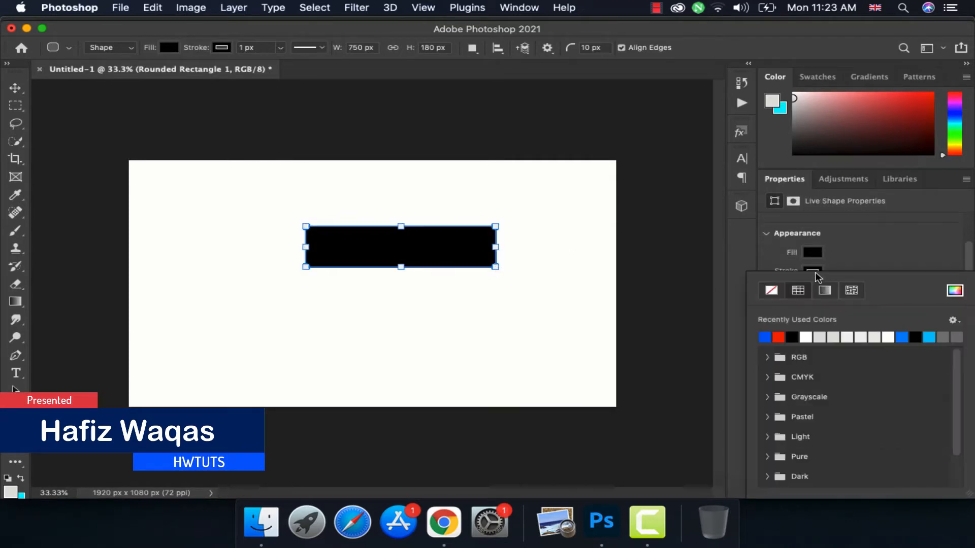
pyautogui.click(771, 292)
# Give the rounded rectangle a linear gradient fill and set its starting color stop to red ff0000.
pyautogui.click(814, 253)
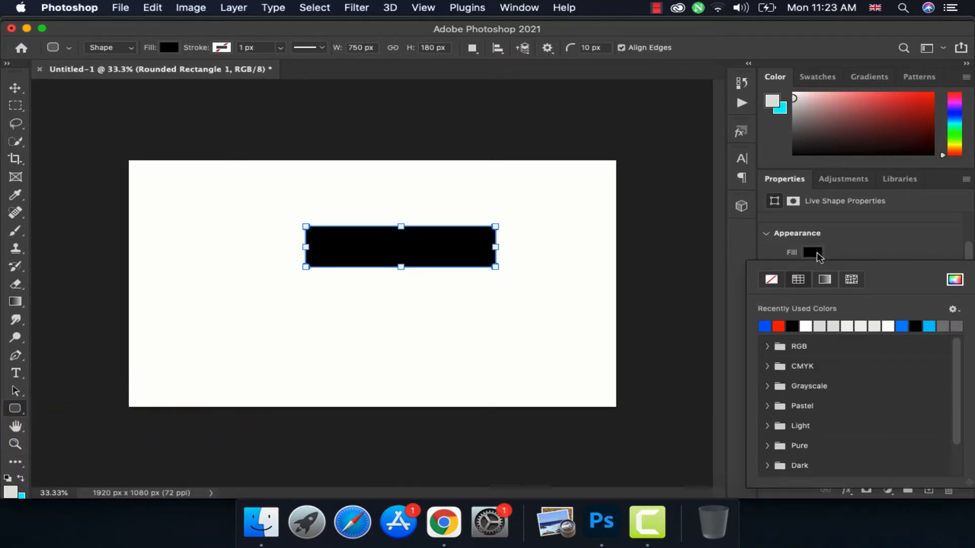
pyautogui.click(824, 280)
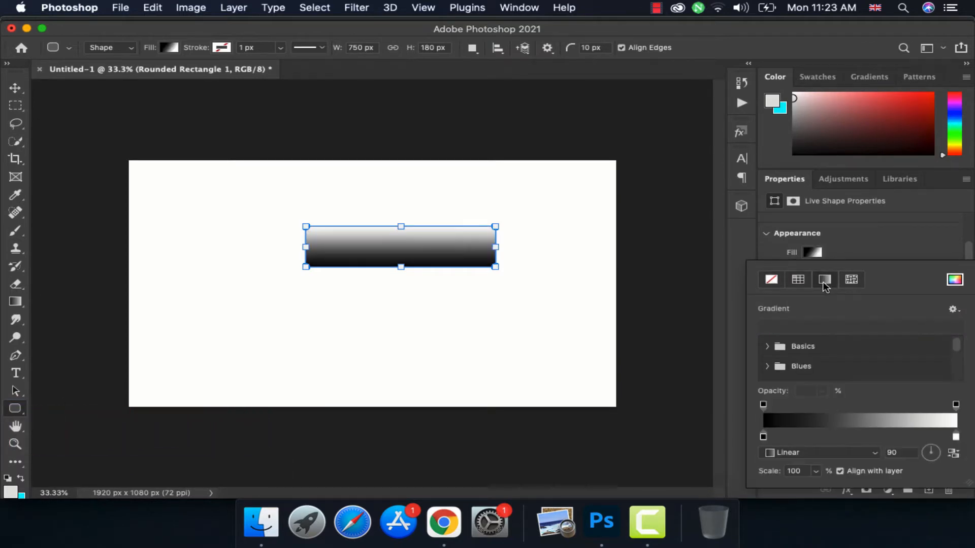
pyautogui.doubleClick(764, 439)
pyautogui.click(742, 164)
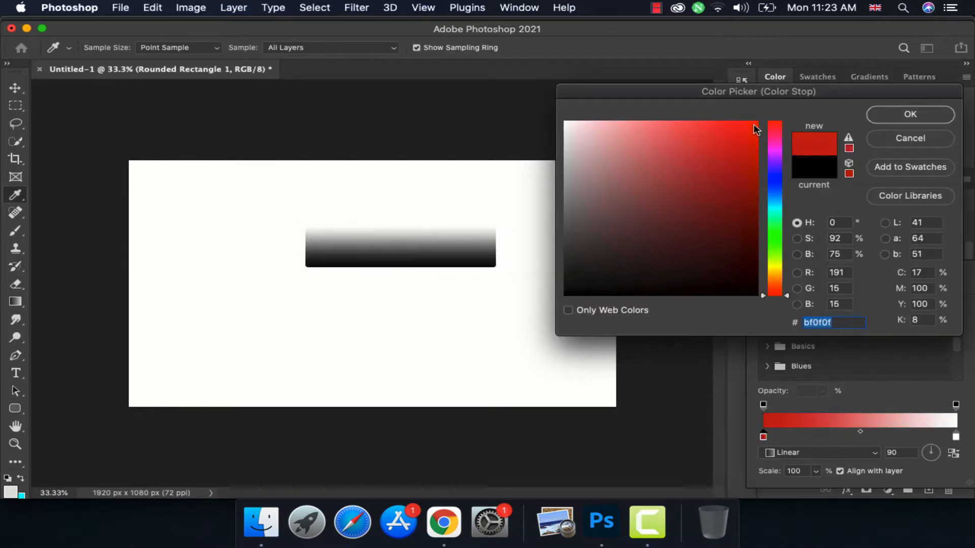
pyautogui.moveTo(754, 124); pyautogui.dragTo(760, 120)
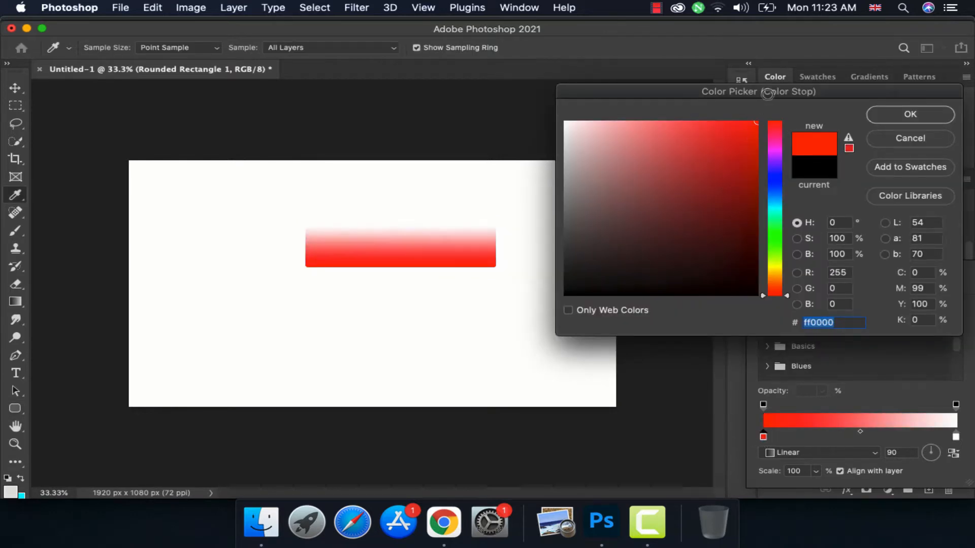
pyautogui.click(893, 116)
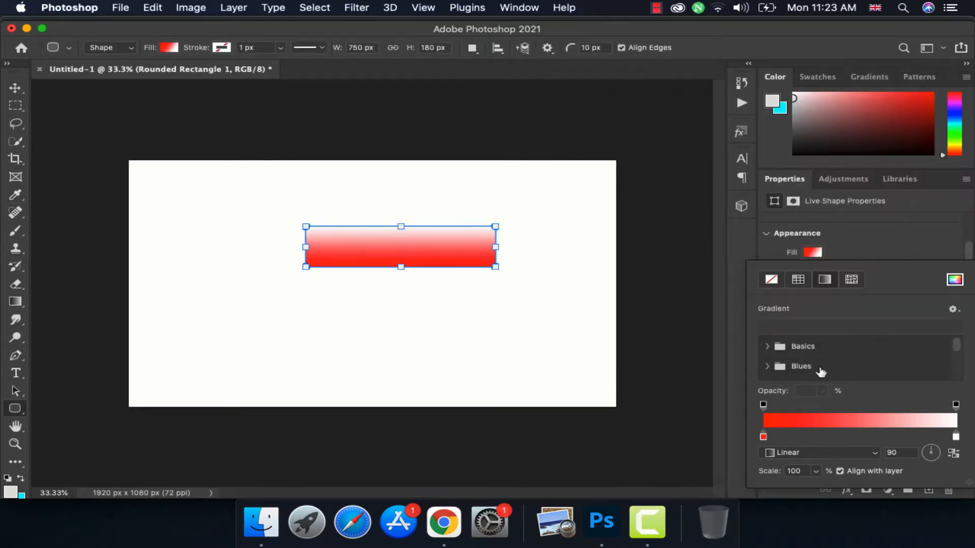
# Set the gradient's ending color stop to black 000000.
pyautogui.doubleClick(955, 438)
pyautogui.moveTo(651, 242); pyautogui.dragTo(538, 310)
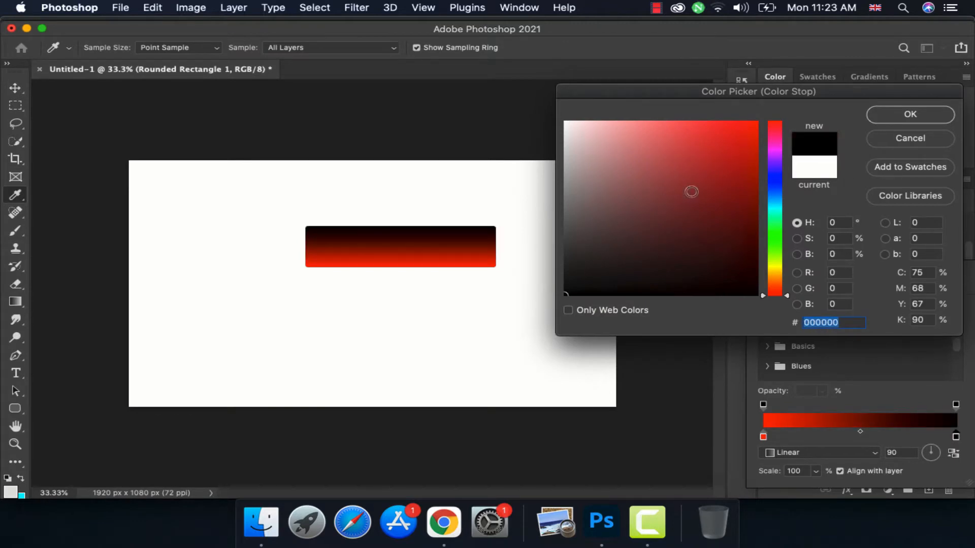
pyautogui.click(886, 116)
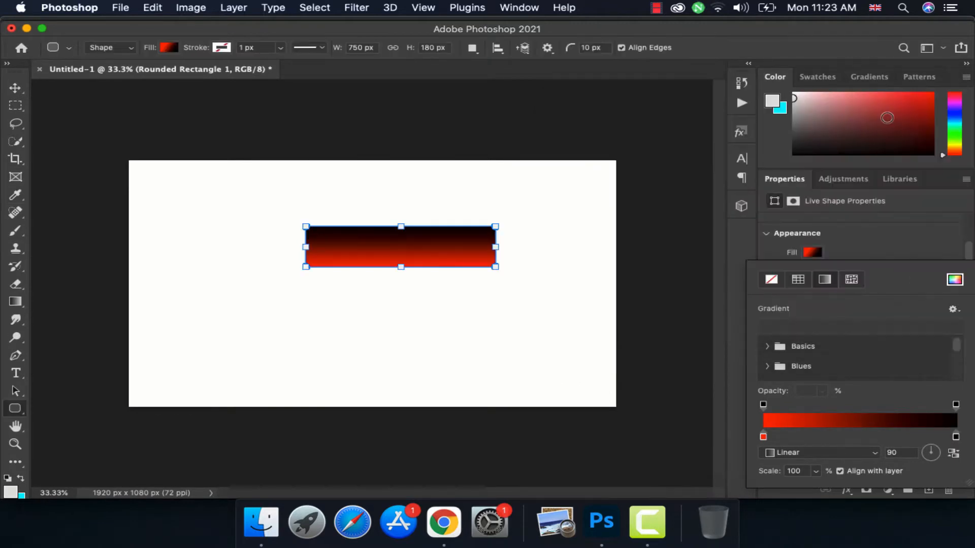
pyautogui.click(869, 237)
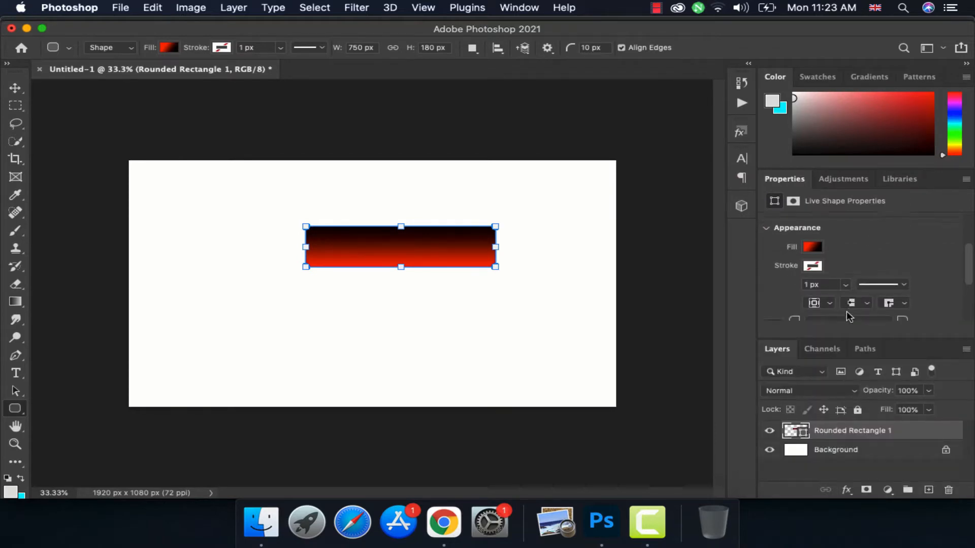
# Set all four corner radii of the rectangle to 90 px to make a pill shape.
pyautogui.scroll(-3, 846, 310)
pyautogui.doubleClick(810, 285)
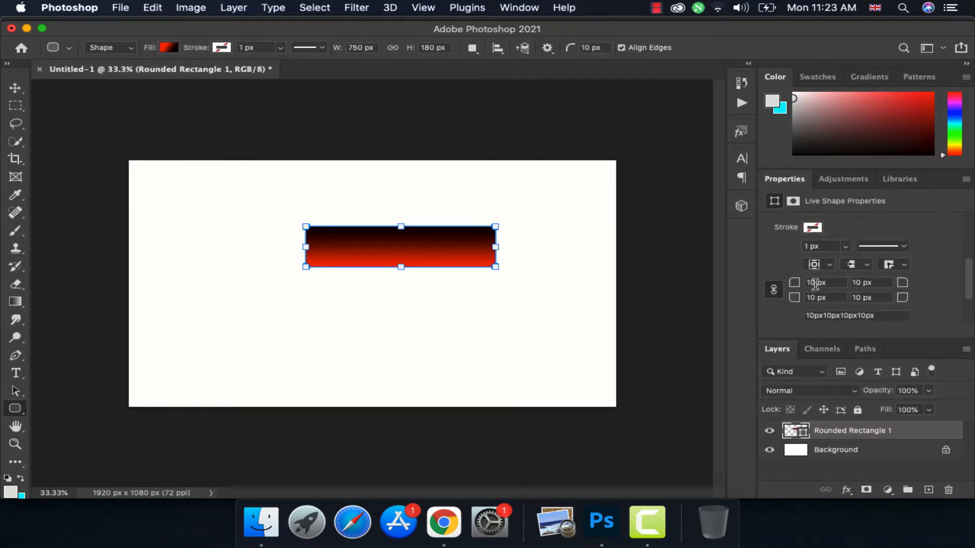
pyautogui.write('50')
pyautogui.click(870, 282)
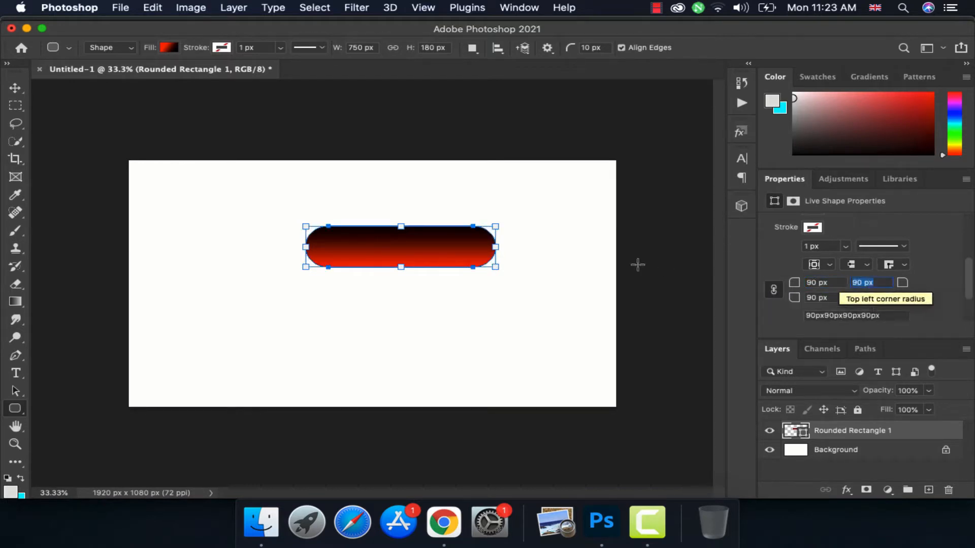
# Move the pill to the horizontal center of the upper canvas and transform it to about 783 × 168 px.
pyautogui.click(15, 89)
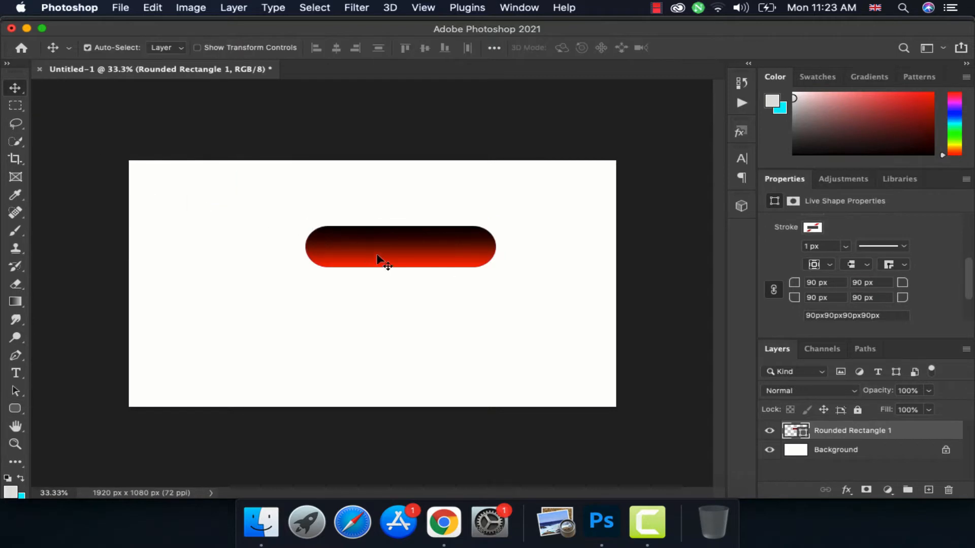
pyautogui.moveTo(379, 261); pyautogui.dragTo(368, 243)
pyautogui.hotkey('ctrl', 't')
pyautogui.press('Return')
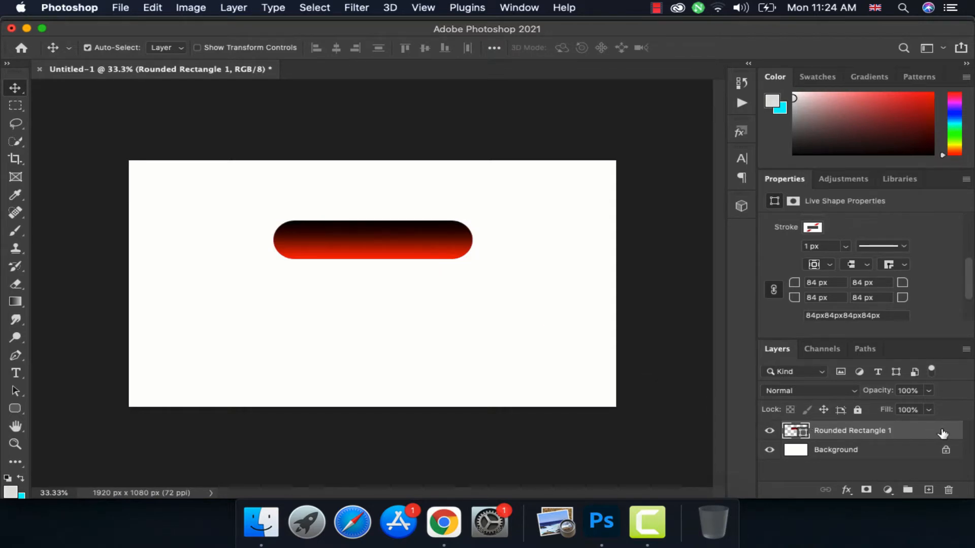
# Add a Bevel & Emboss effect to the pill's layer and show its settings.
pyautogui.doubleClick(942, 433)
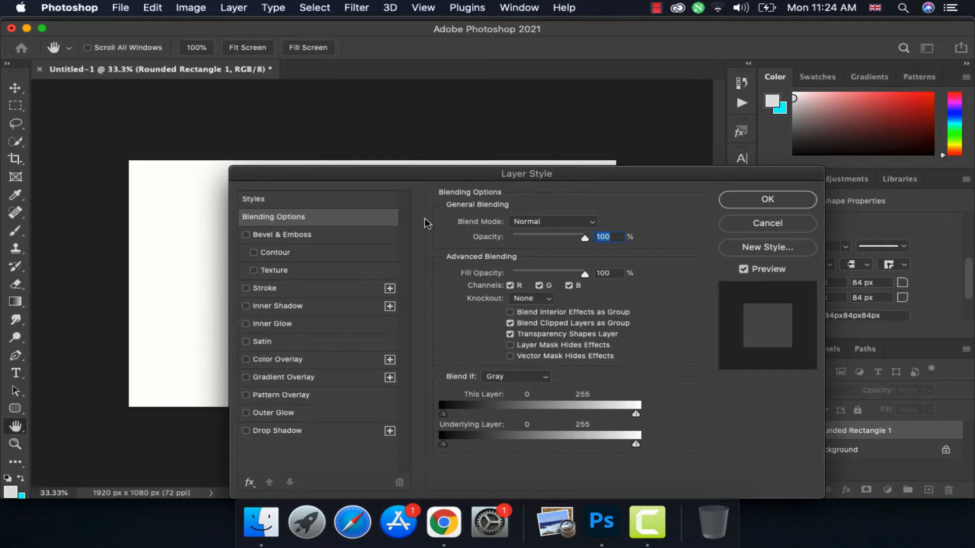
pyautogui.moveTo(428, 182); pyautogui.dragTo(664, 96)
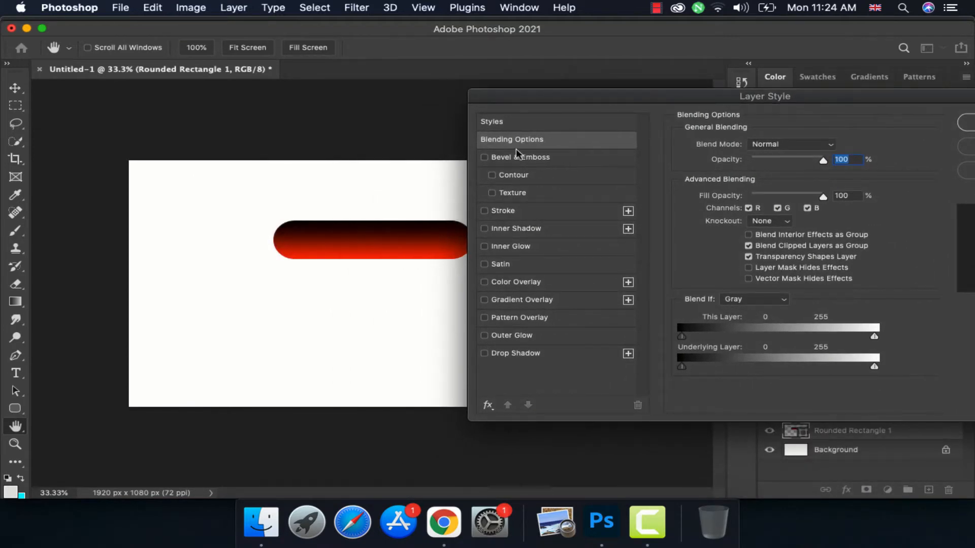
pyautogui.click(487, 157)
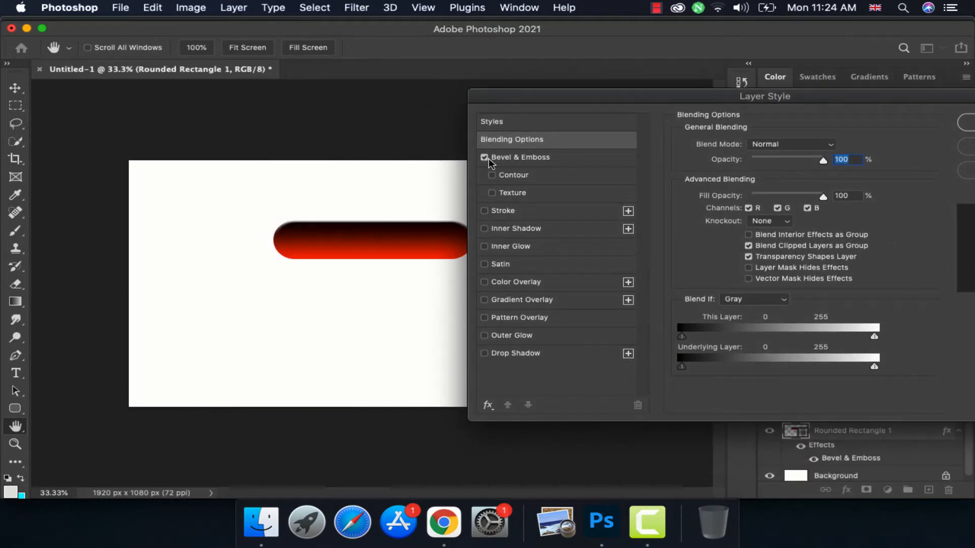
pyautogui.click(523, 159)
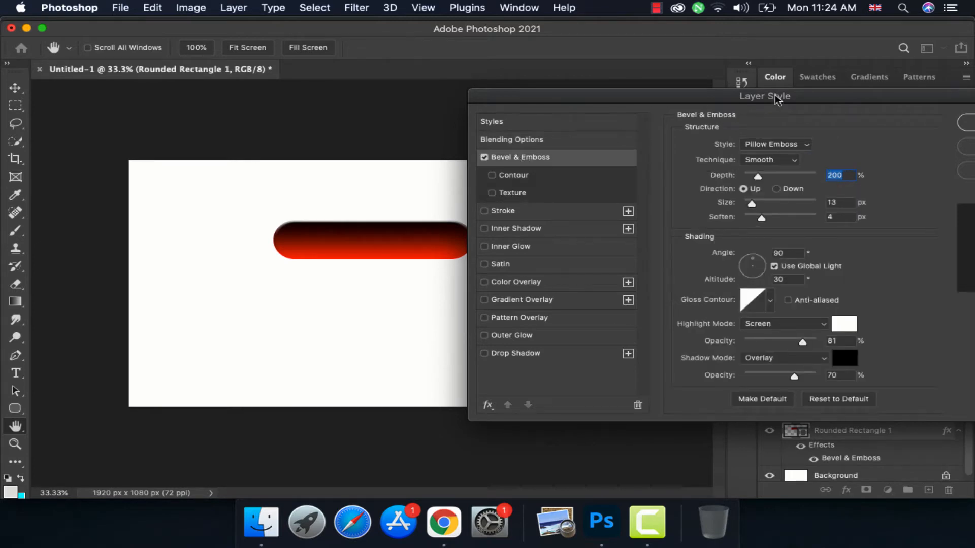
pyautogui.moveTo(778, 99); pyautogui.dragTo(736, 108)
# Try the Inner Bevel and Emboss styles for the pill's bevel effect.
pyautogui.click(721, 156)
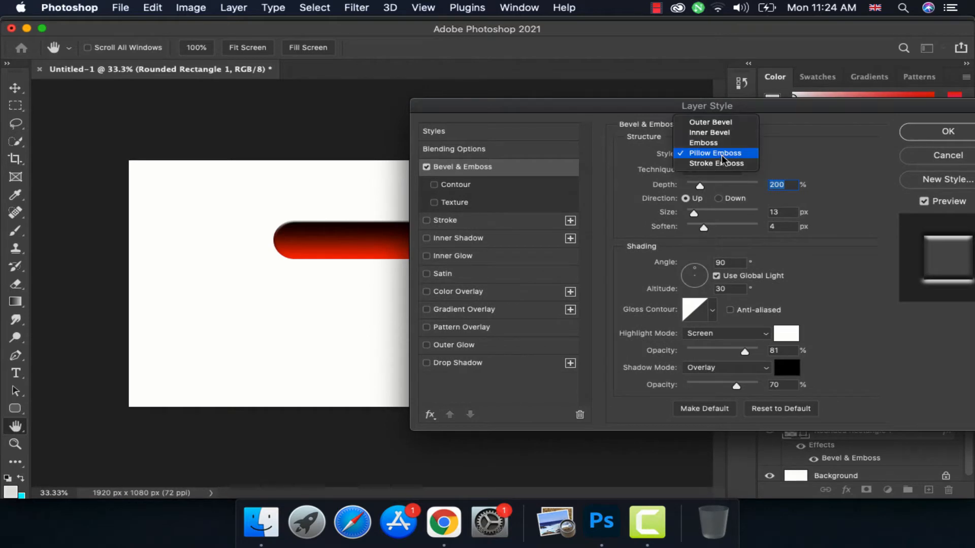
pyautogui.click(721, 135)
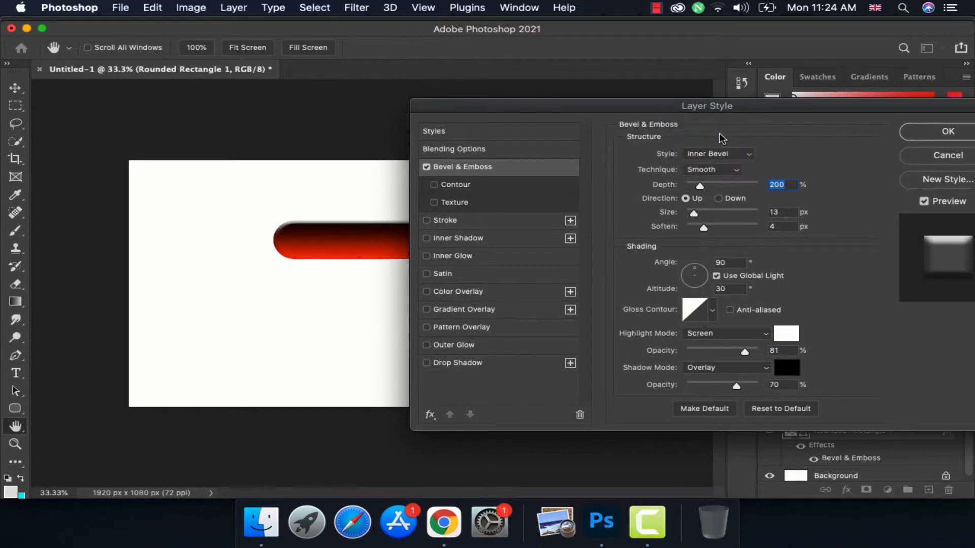
pyautogui.click(721, 155)
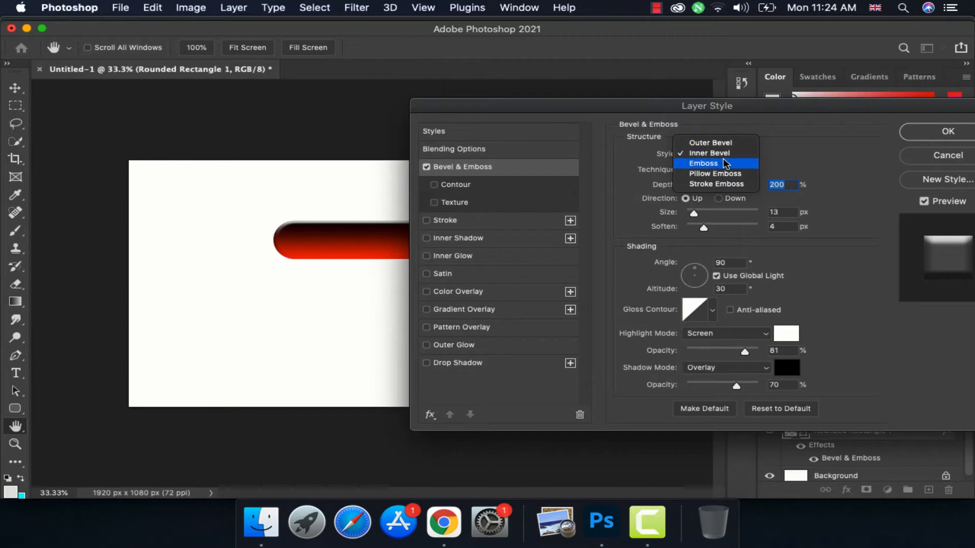
pyautogui.click(717, 163)
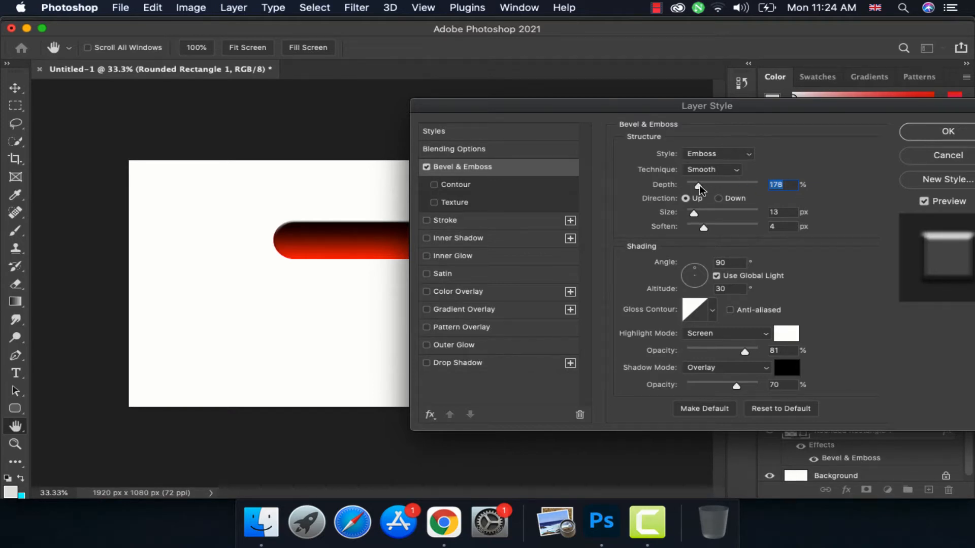
# Set the bevel's depth to 136%, size to 5 px and soften to 9 px.
pyautogui.moveTo(699, 185); pyautogui.dragTo(694, 185)
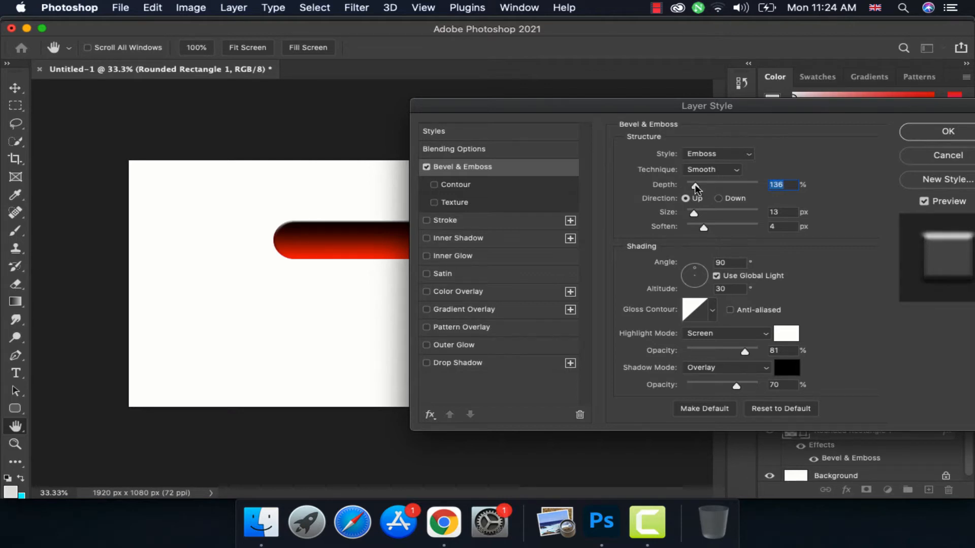
pyautogui.moveTo(681, 108)
pyautogui.mouseDown()
pyautogui.moveTo(755, 101)
pyautogui.moveTo(683, 99)
pyautogui.mouseUp()
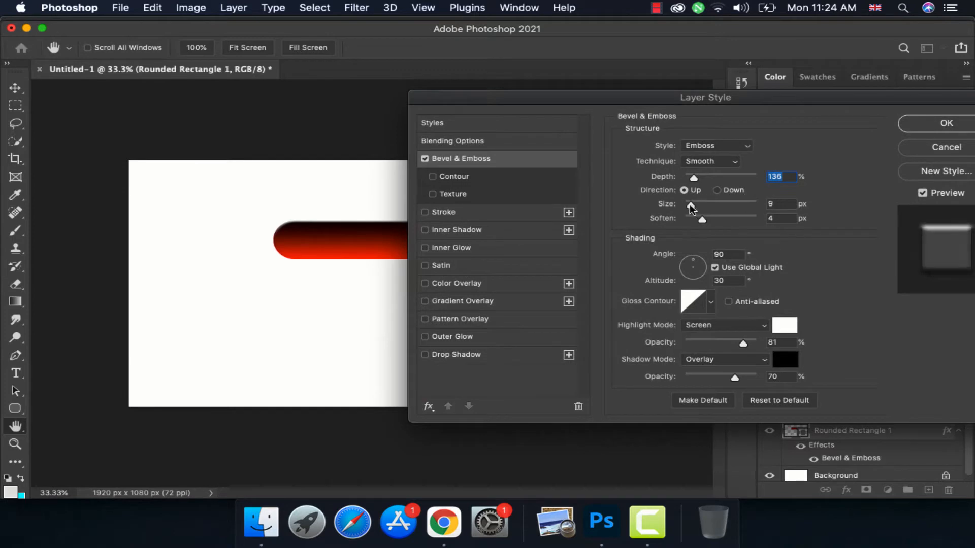
pyautogui.moveTo(689, 204); pyautogui.dragTo(688, 207)
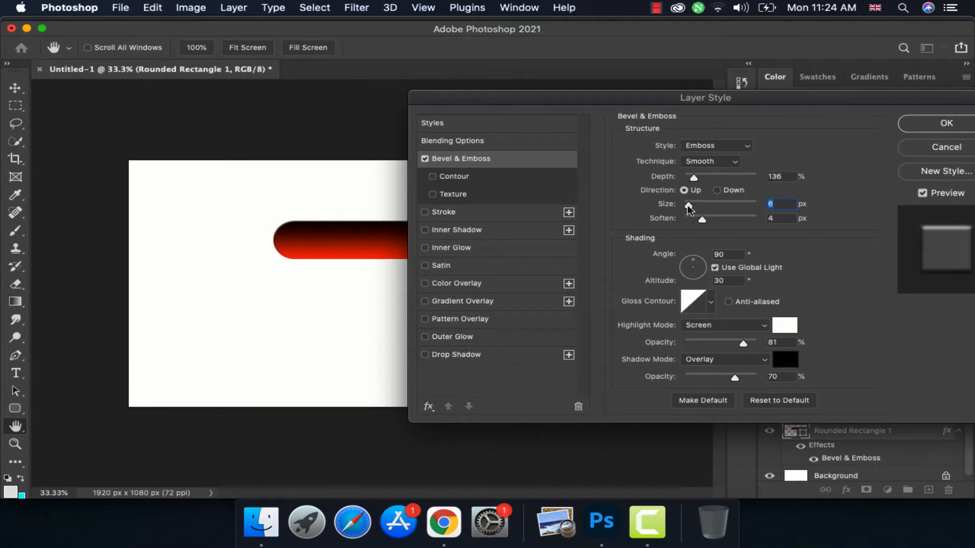
pyautogui.moveTo(687, 205); pyautogui.dragTo(708, 222)
pyautogui.moveTo(717, 220); pyautogui.dragTo(719, 222)
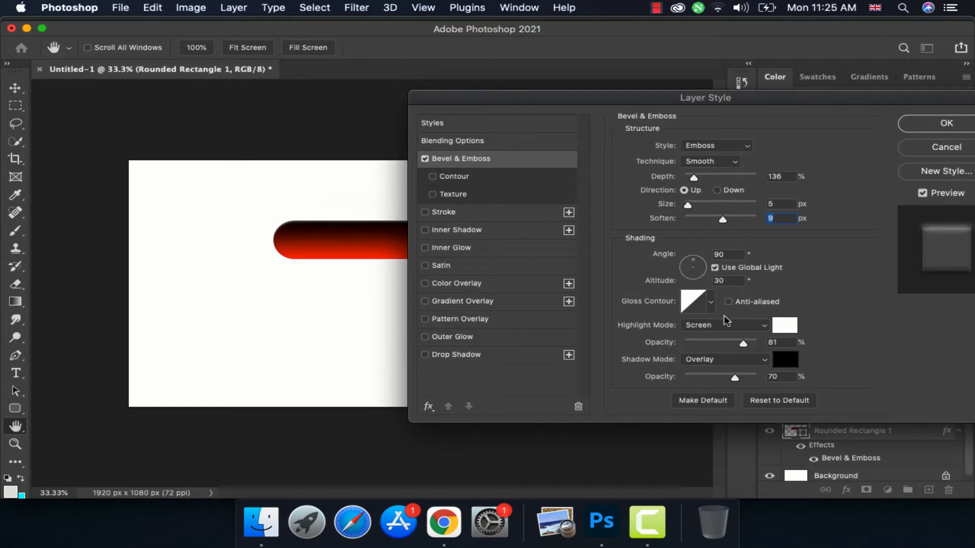
# Set the bevel's highlight opacity to 80% and its style to Inner Bevel, and apply the layer style.
pyautogui.moveTo(742, 343); pyautogui.dragTo(740, 344)
pyautogui.moveTo(739, 344); pyautogui.dragTo(742, 344)
pyautogui.moveTo(673, 104); pyautogui.dragTo(616, 91)
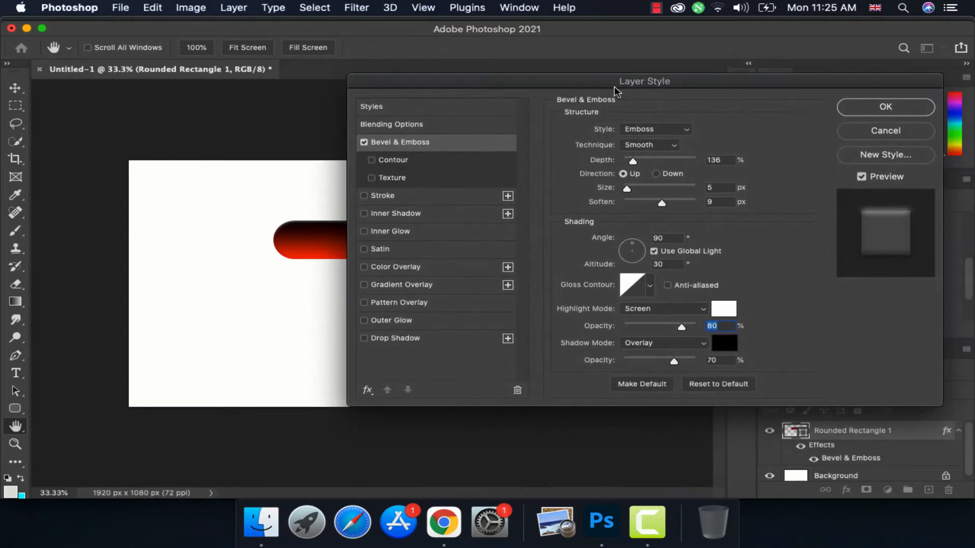
pyautogui.click(648, 130)
pyautogui.click(649, 119)
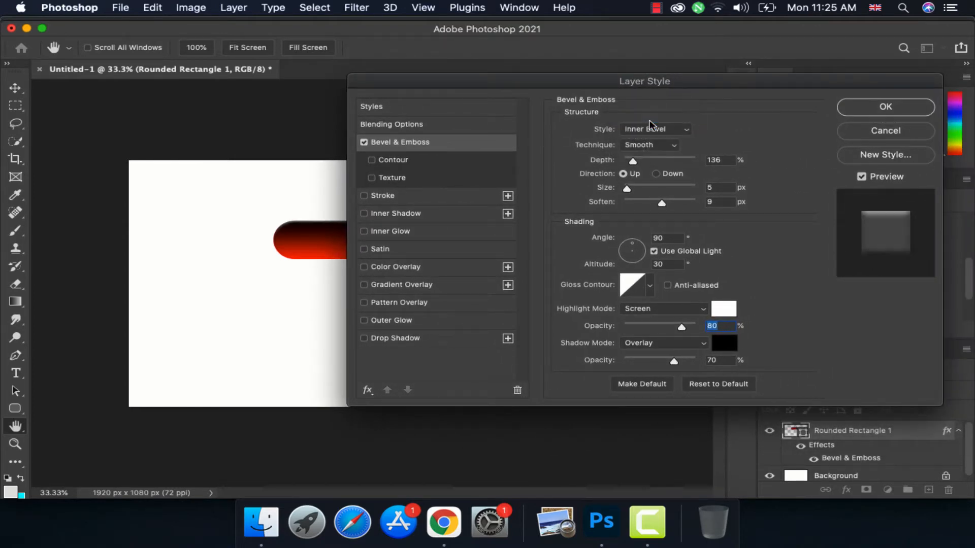
pyautogui.moveTo(643, 89); pyautogui.dragTo(603, 73)
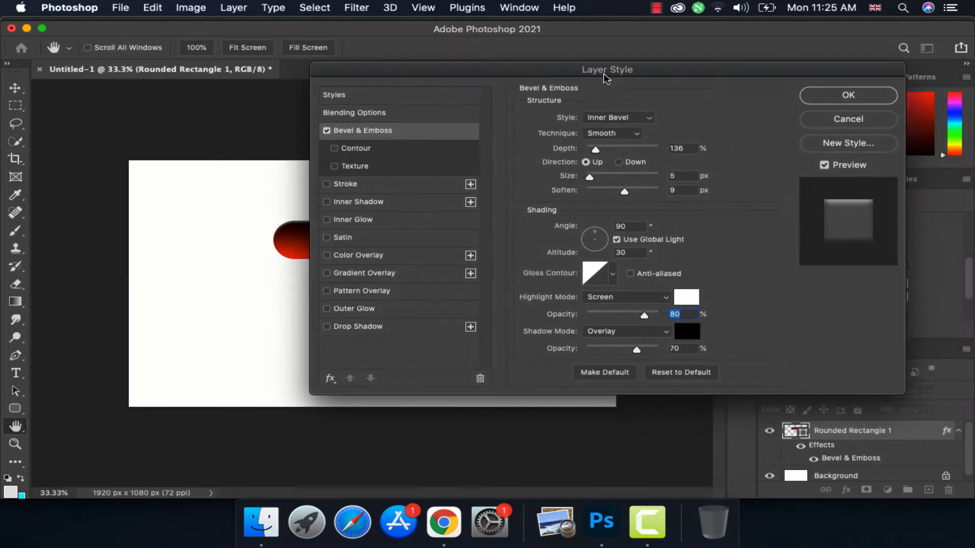
pyautogui.click(823, 97)
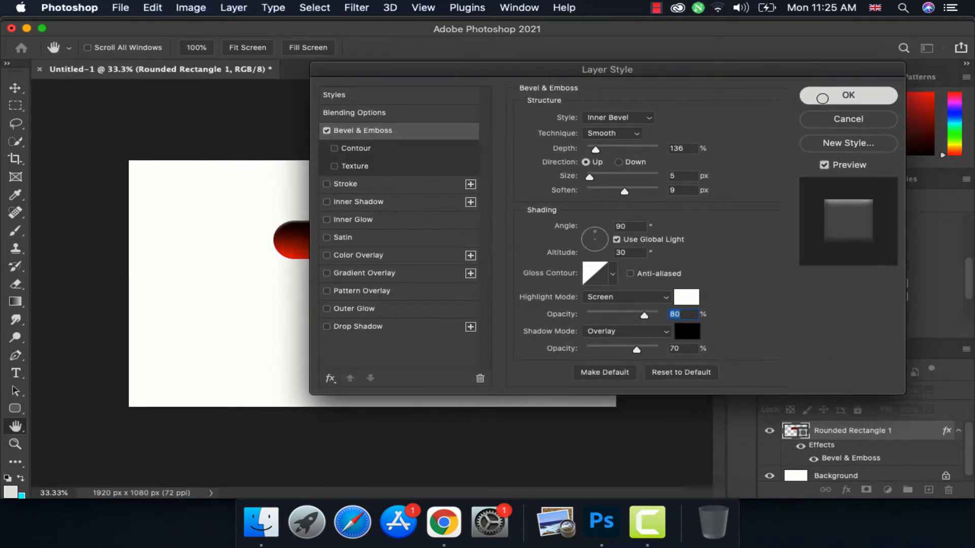
# Duplicate the pill's layer and hide the layer effects on the copy.
pyautogui.hotkey('ctrl', 'j')
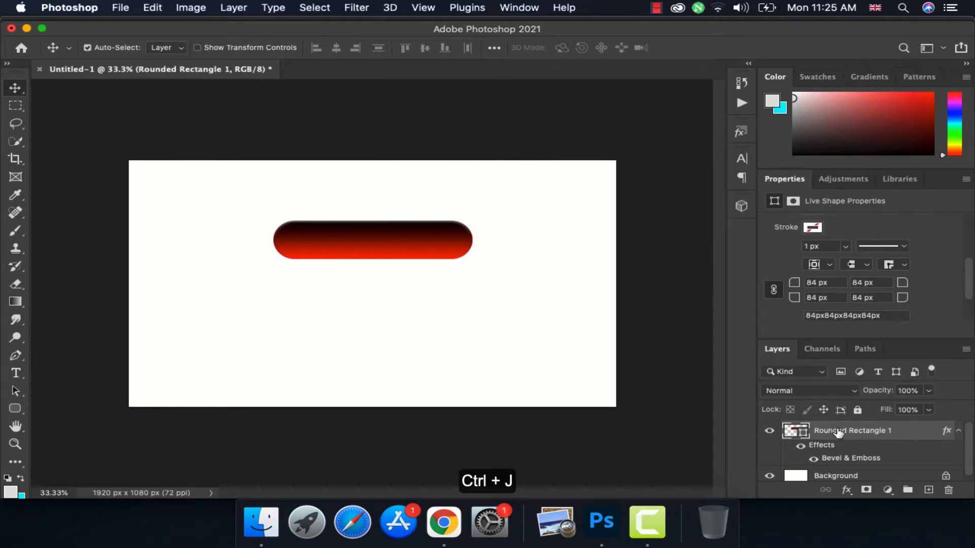
pyautogui.hotkey('ctrl', 'j')
pyautogui.click(800, 446)
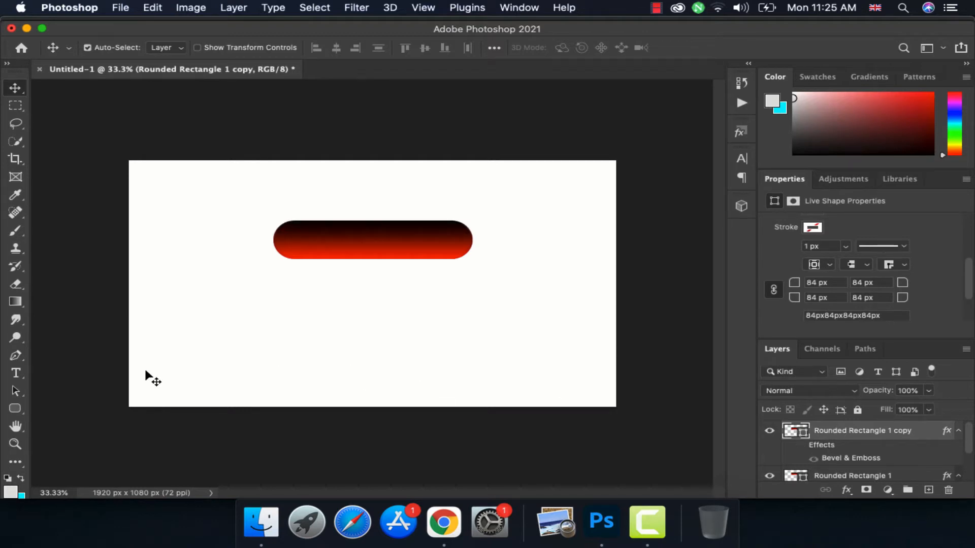
# Change the duplicated pill's fill from the gradient to solid white.
pyautogui.click(16, 409)
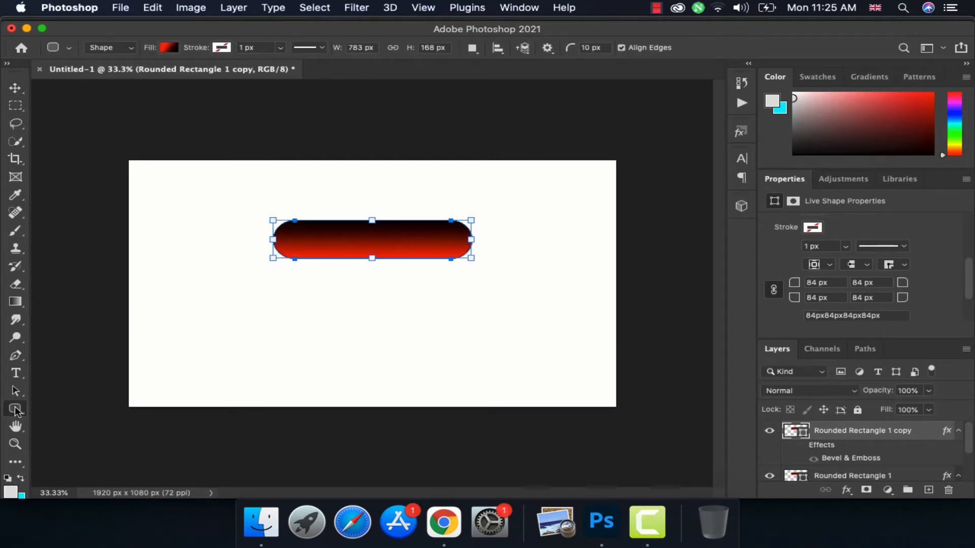
pyautogui.click(175, 48)
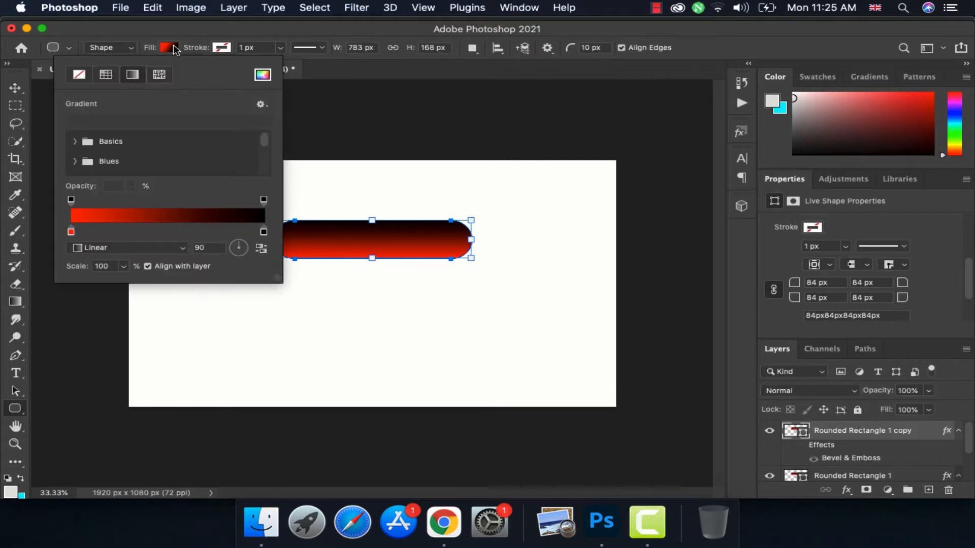
pyautogui.click(105, 75)
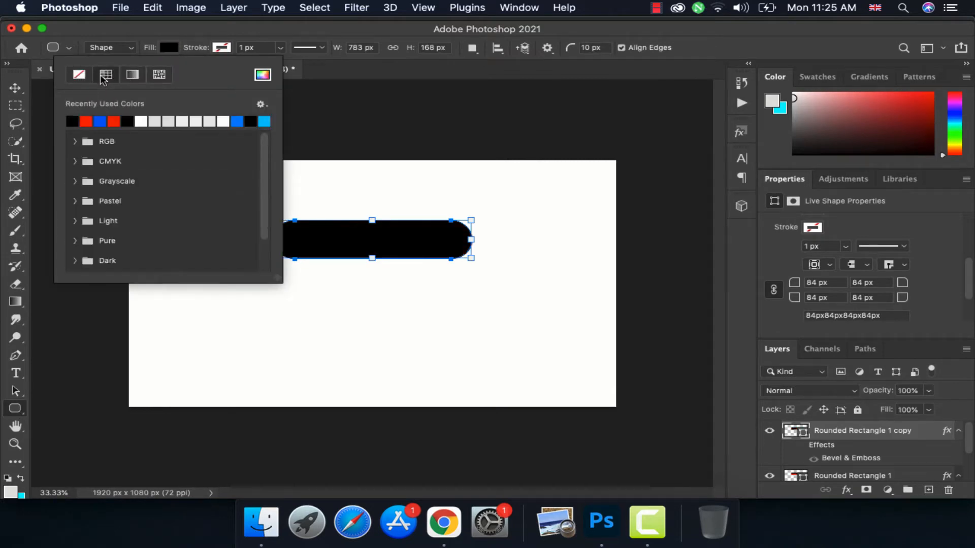
pyautogui.click(141, 121)
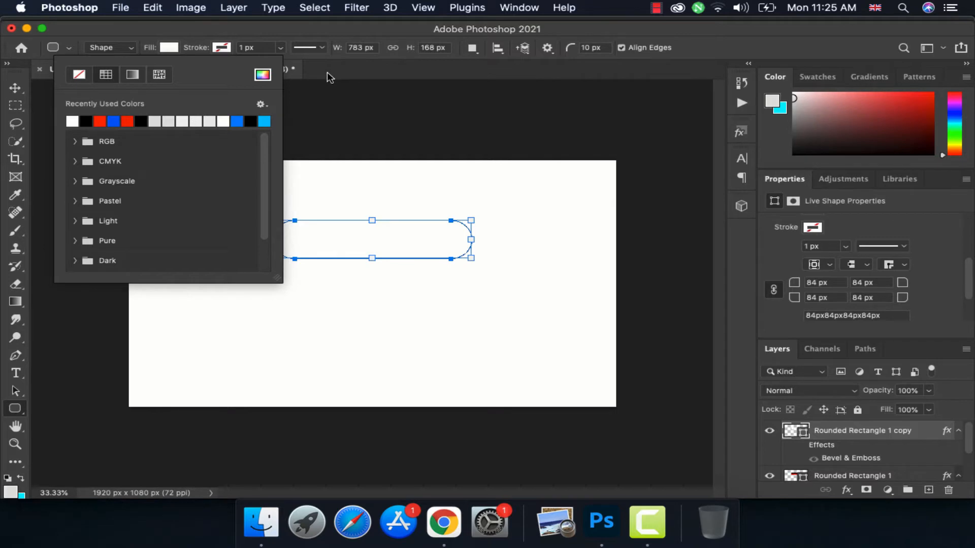
pyautogui.click(149, 63)
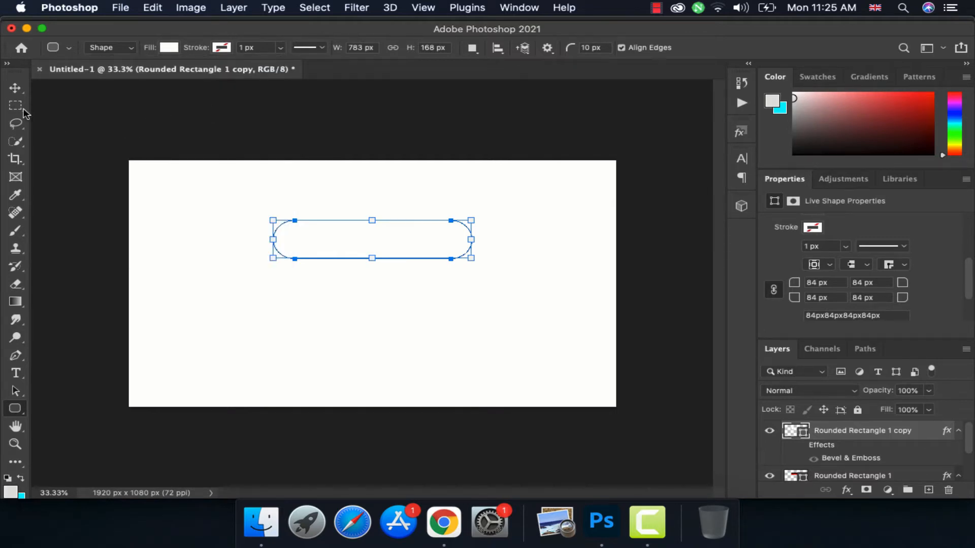
# Scale the white copy to about 64.37% width and 50% height so it sits inside the red pill.
pyautogui.click(14, 91)
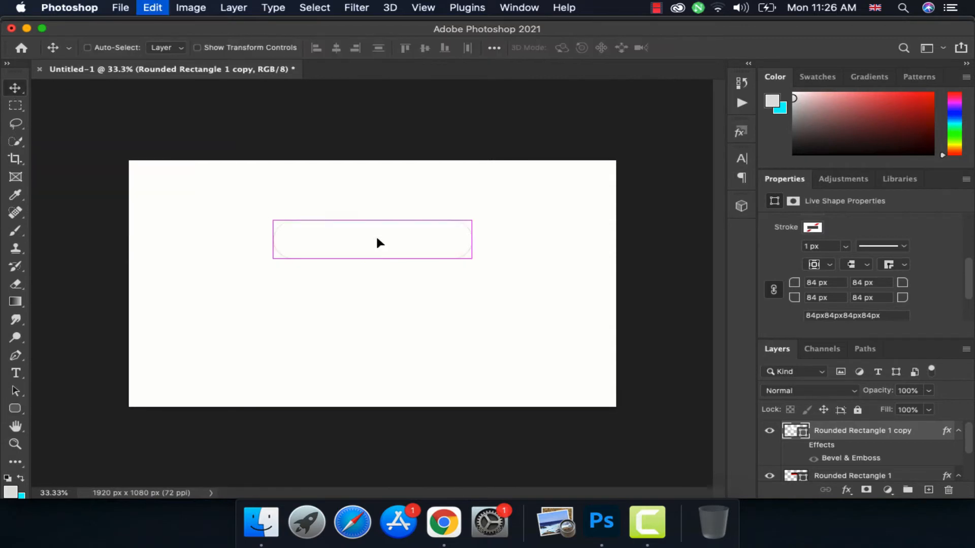
pyautogui.hotkey('ctrl', 't')
pyautogui.moveTo(372, 258); pyautogui.dragTo(373, 246)
pyautogui.moveTo(434, 238); pyautogui.dragTo(437, 238)
pyautogui.moveTo(374, 243); pyautogui.dragTo(373, 241)
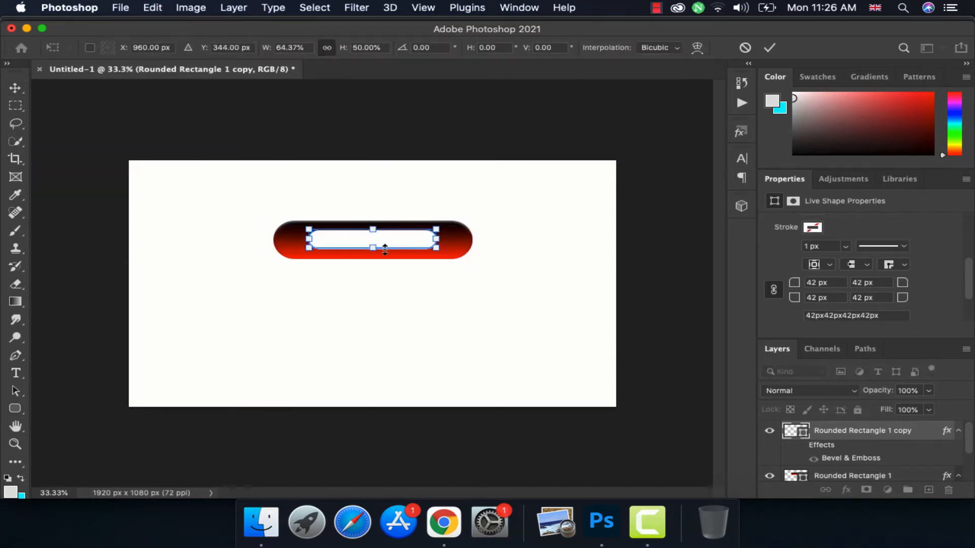
# Move the scaled white shape up to the pill's upper edge, about X 963 px and Y 323 px, and apply the transform.
pyautogui.press('Up')
pyautogui.press('Up')
pyautogui.press('Up')
pyautogui.press('Left')
pyautogui.press('Up')
pyautogui.press('Up')
pyautogui.press('Up')
pyautogui.press('Right')
pyautogui.press('Right')
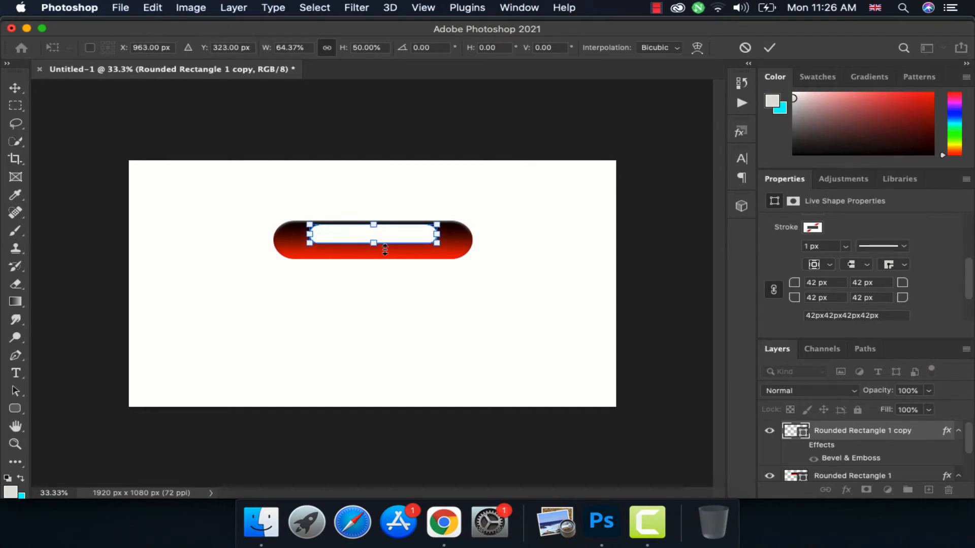
pyautogui.press('Return')
# Lower the white highlight layer's opacity to 45%.
pyautogui.click(928, 391)
pyautogui.moveTo(928, 406); pyautogui.dragTo(889, 406)
pyautogui.click(874, 434)
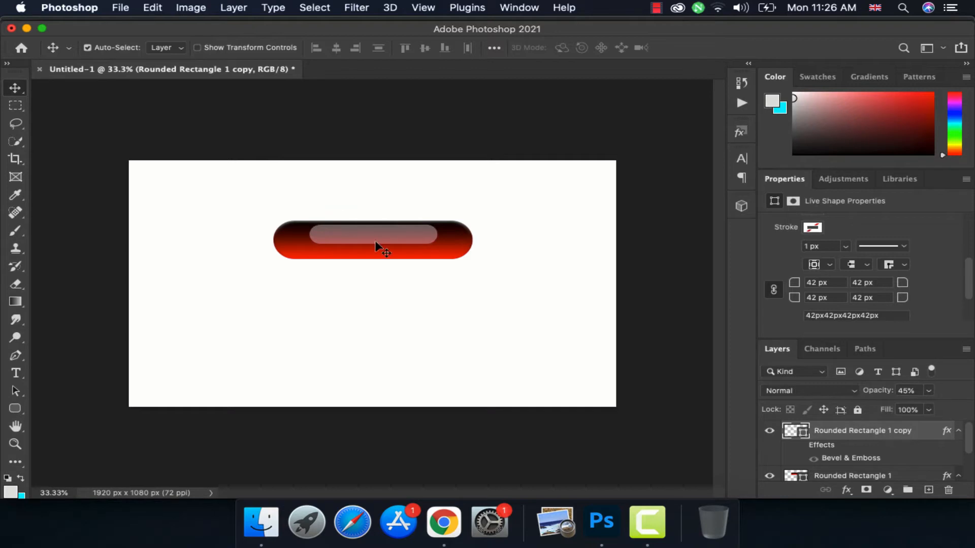
# Enlarge the highlight to about 108.33% height, widen it slightly on both sides and nudge it into place.
pyautogui.press('super+t')
pyautogui.moveTo(373, 243); pyautogui.dragTo(374, 244)
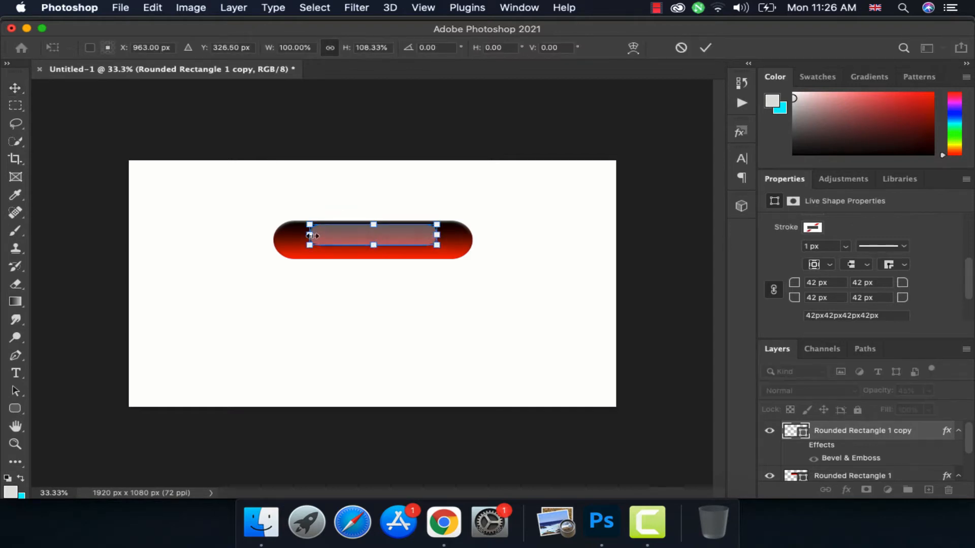
pyautogui.moveTo(310, 235); pyautogui.dragTo(306, 235)
pyautogui.moveTo(435, 239); pyautogui.dragTo(439, 239)
pyautogui.press('Return')
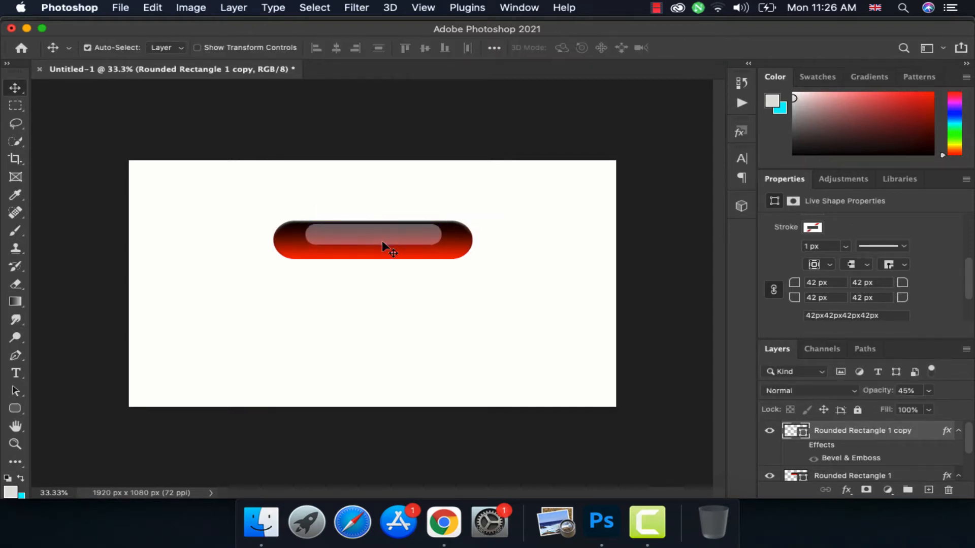
pyautogui.press('Right')
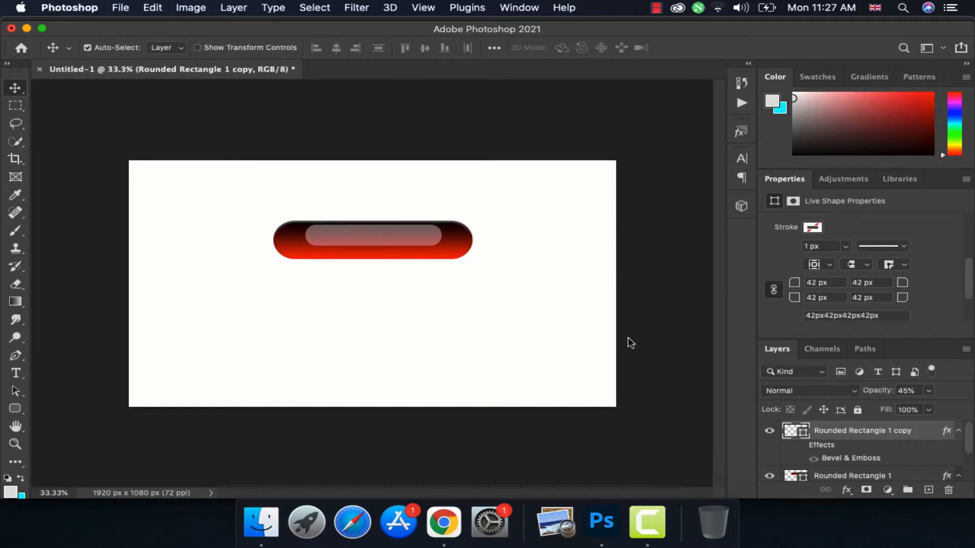
# Shorten the red gradient pill by pulling its right end inward toward the highlight.
pyautogui.scroll(-1, 852, 450)
pyautogui.click(852, 450)
pyautogui.hotkey('ctrl', 't')
pyautogui.moveTo(472, 245); pyautogui.dragTo(450, 247)
pyautogui.press('Return')
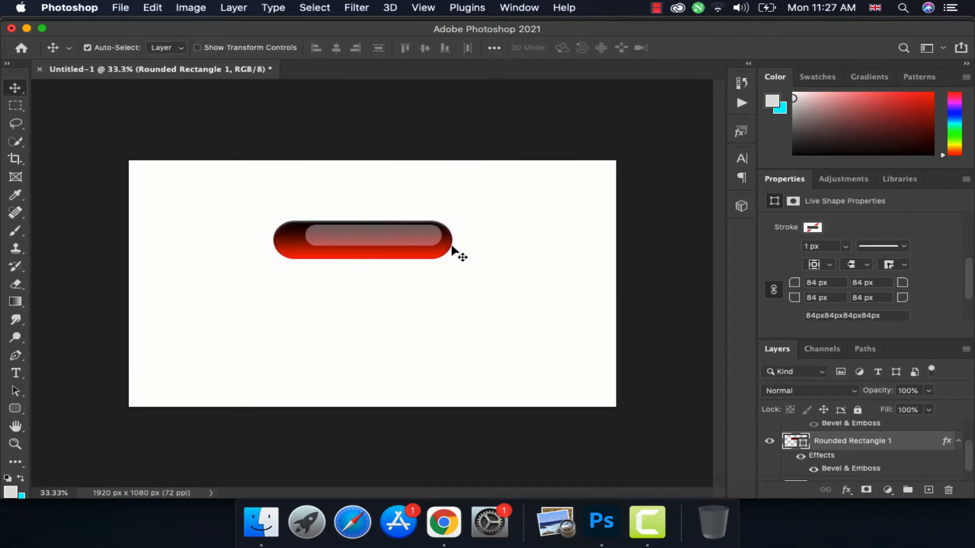
# Recentre the highlight horizontally on the shortened pill and place it close to the pill's upper edge.
pyautogui.scroll(2, 860, 445)
pyautogui.click(844, 430)
pyautogui.moveTo(387, 237); pyautogui.dragTo(376, 243)
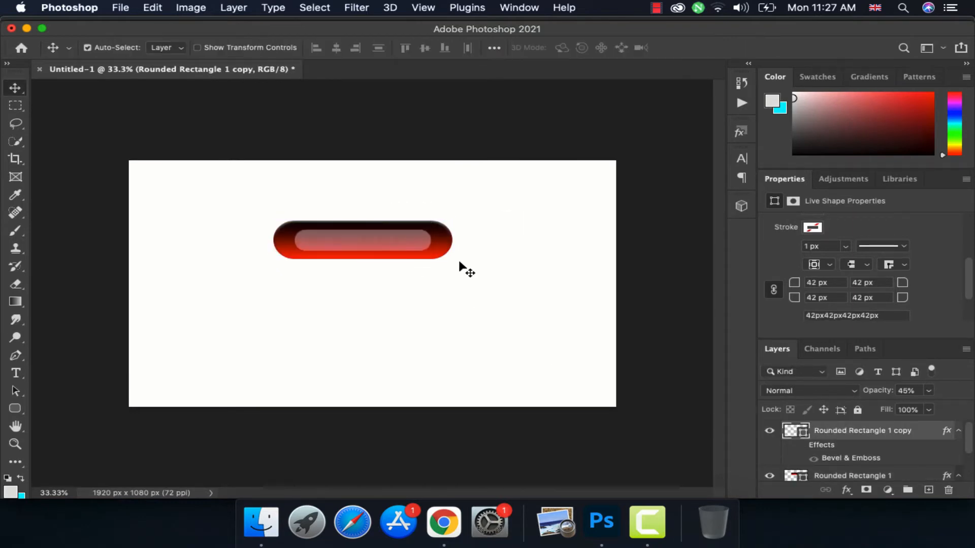
pyautogui.hotkey('shift', 'Up')
pyautogui.hotkey('shift', 'Up')
pyautogui.hotkey('shift', 'Up')
pyautogui.hotkey('shift', 'Up')
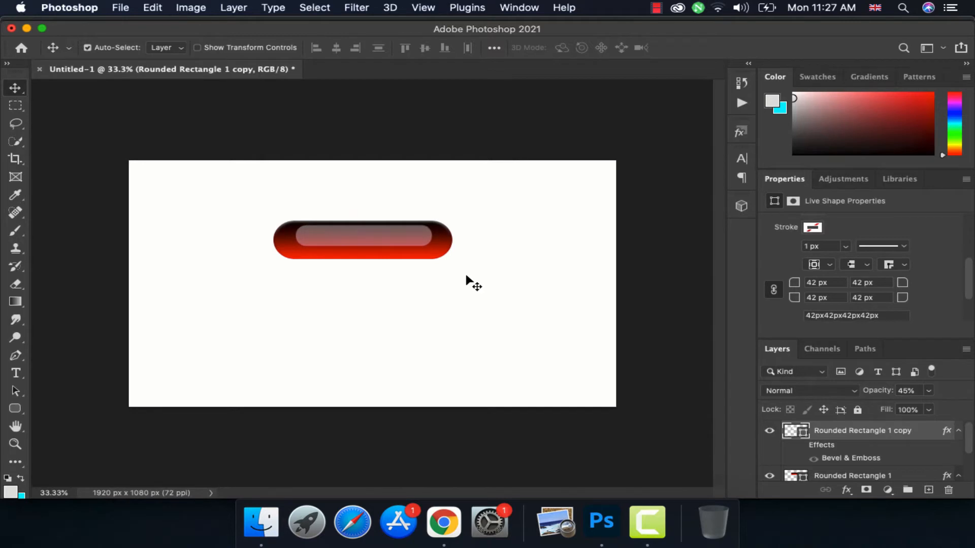
# Narrow the highlight slightly and nudge it to sit centred in the upper half of the pill.
pyautogui.hotkey('ctrl', 't')
pyautogui.moveTo(430, 235); pyautogui.dragTo(426, 237)
pyautogui.press('Return')
pyautogui.hotkey('shift', 'Right')
pyautogui.press('Right')
pyautogui.press('Down')
pyautogui.press('Left')
pyautogui.press('Left')
pyautogui.press('Up')
pyautogui.press('Right')
pyautogui.press('Down')
# Reduce the highlight layer's opacity to 27%.
pyautogui.click(928, 390)
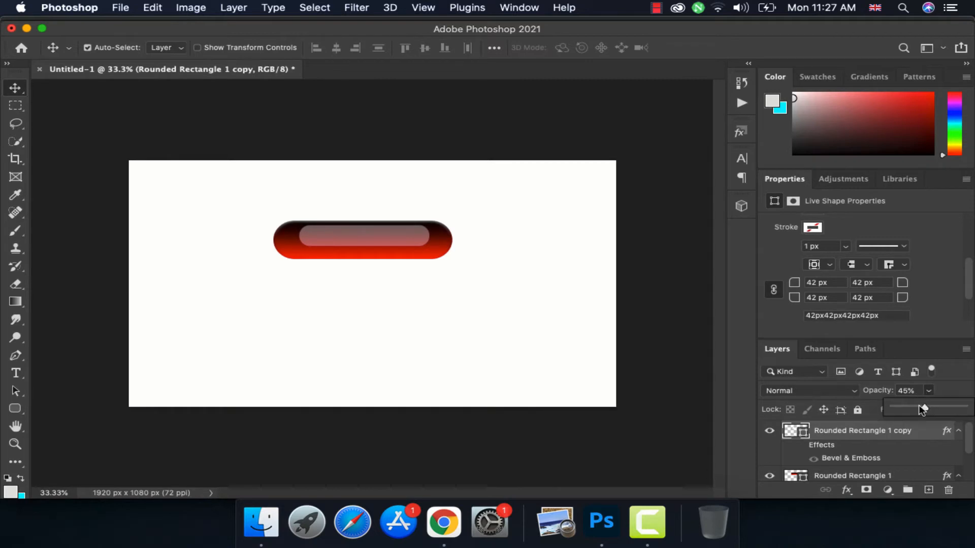
pyautogui.moveTo(918, 404); pyautogui.dragTo(917, 408)
pyautogui.moveTo(918, 407); pyautogui.dragTo(916, 404)
pyautogui.click(907, 436)
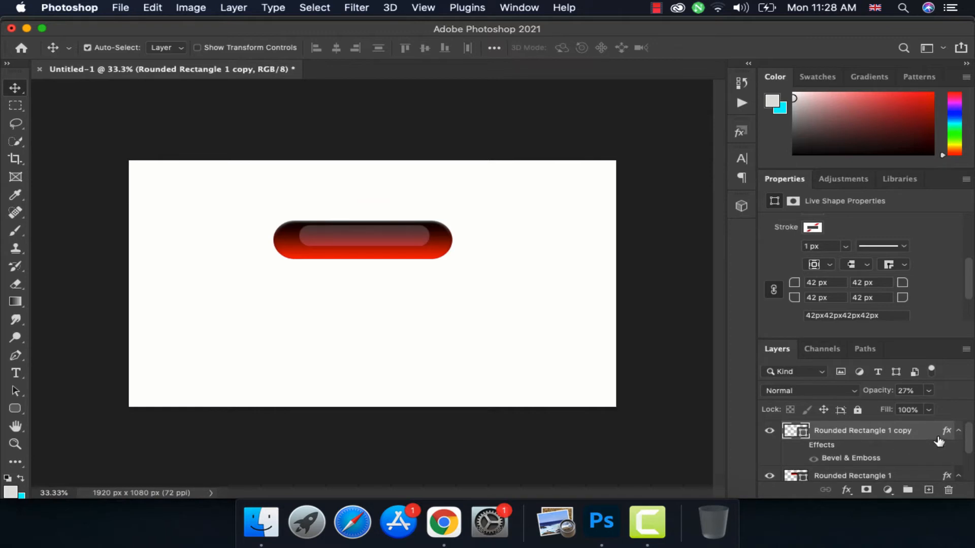
# Add a new layer with the horizontal text "Play" in white on the pill's highlight.
pyautogui.click(16, 374)
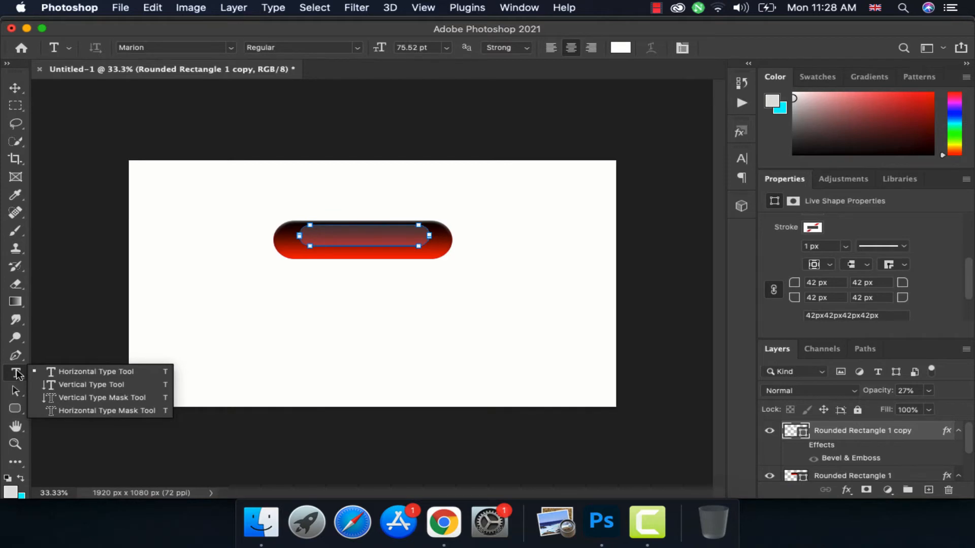
pyautogui.click(65, 373)
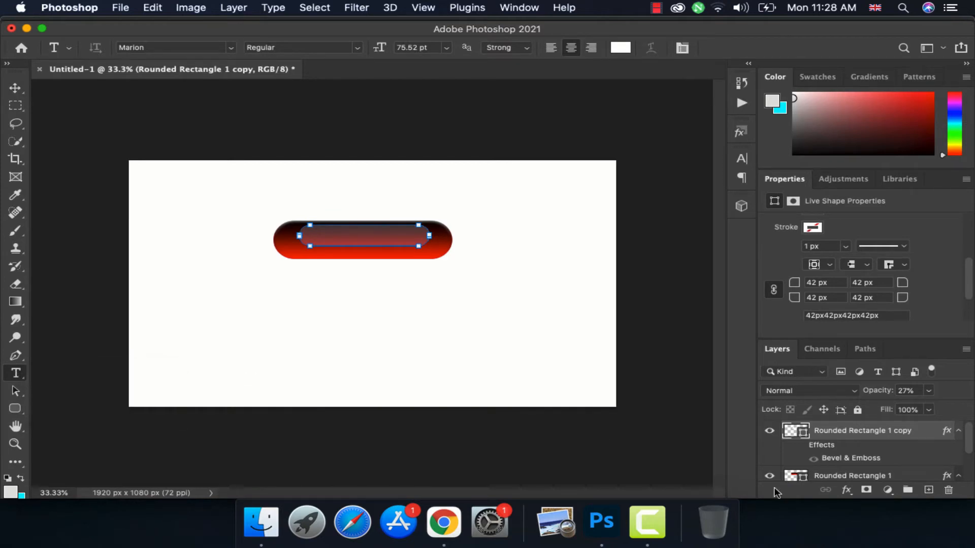
pyautogui.click(929, 490)
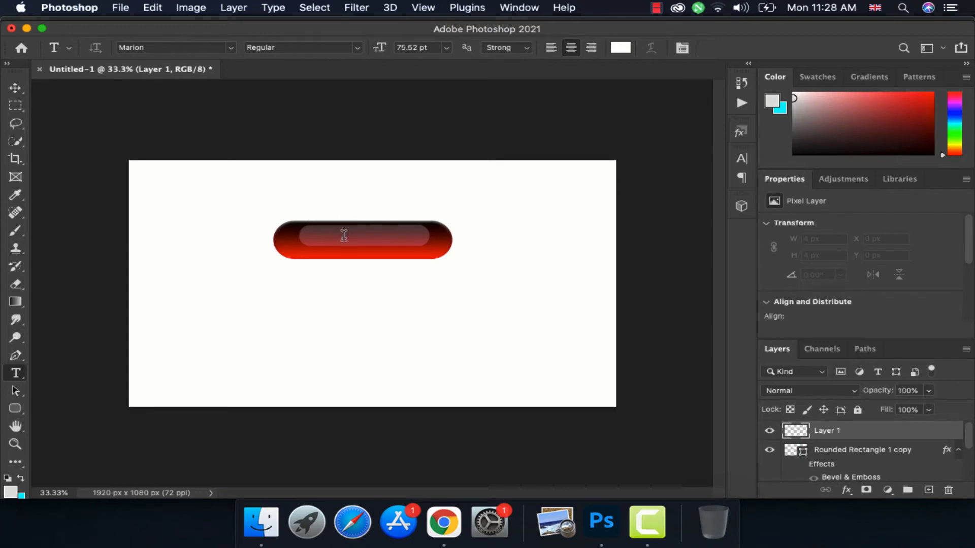
pyautogui.click(343, 235)
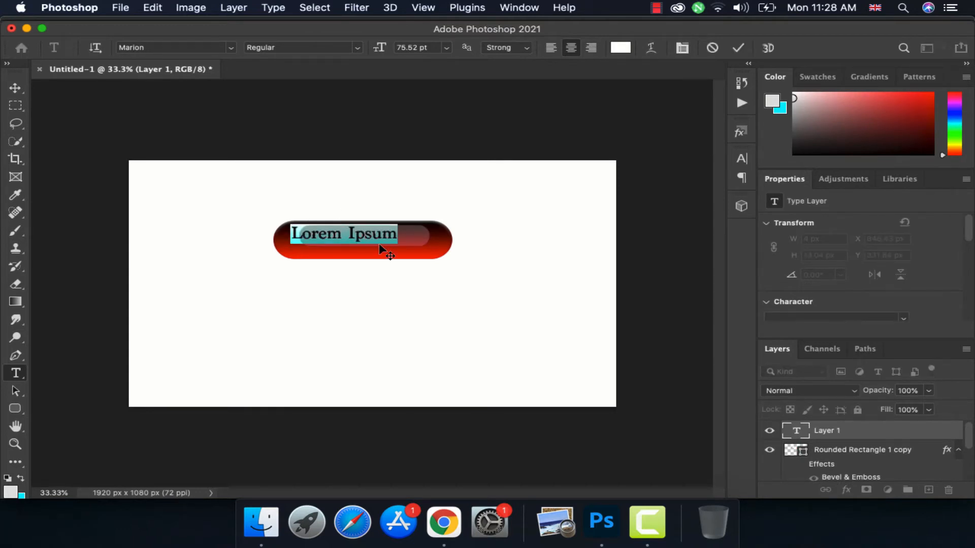
pyautogui.write('Pl')
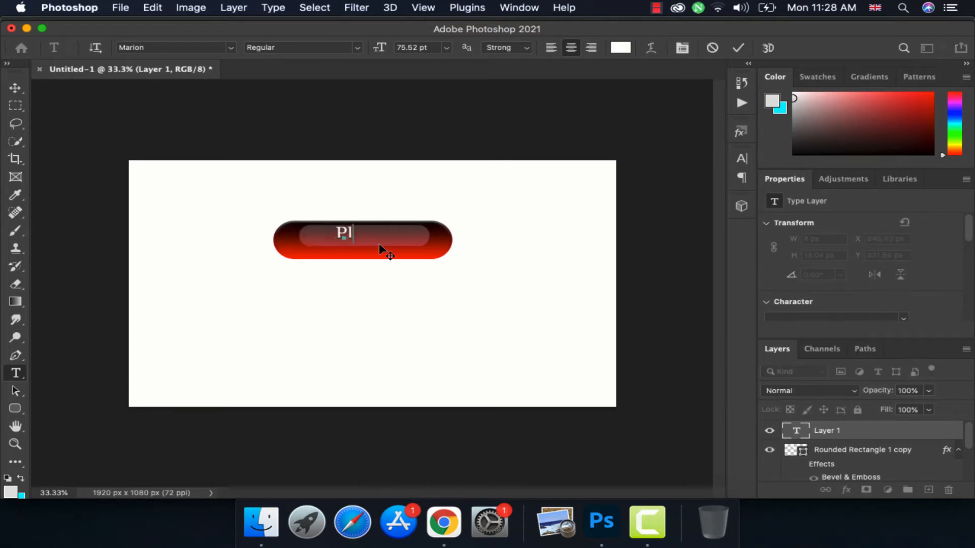
pyautogui.write('ay')
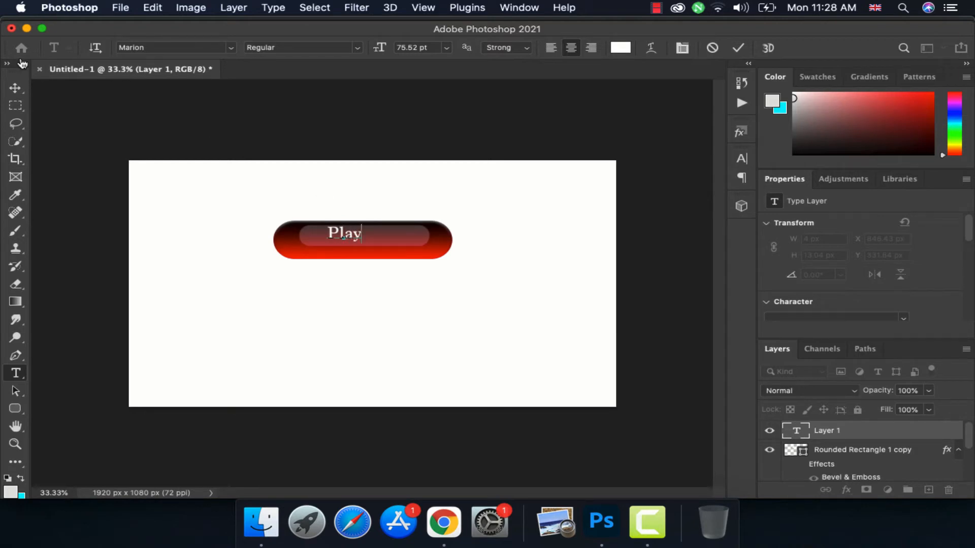
pyautogui.click(15, 88)
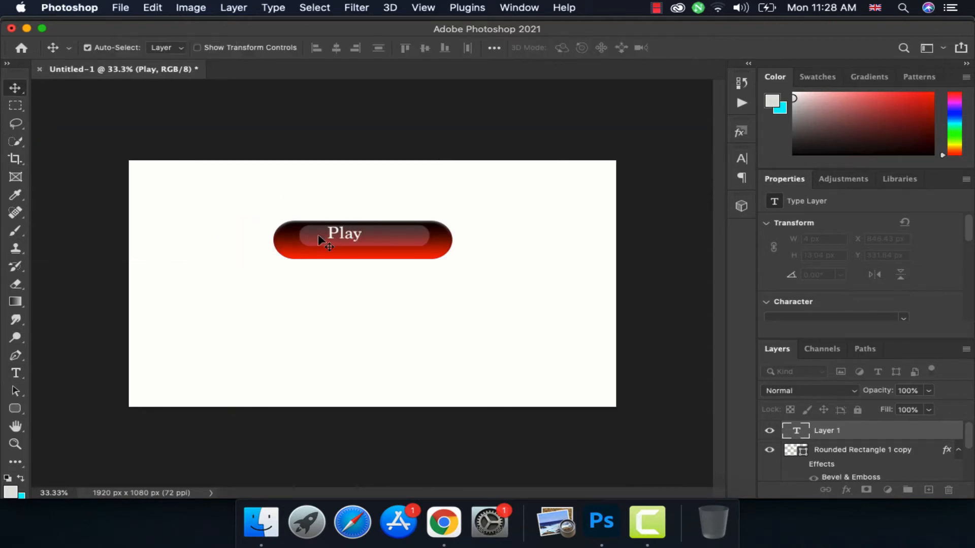
# Move the Play text to the pill's middle and enlarge it to about 193 px wide.
pyautogui.moveTo(340, 235); pyautogui.dragTo(360, 239)
pyautogui.press('super+t')
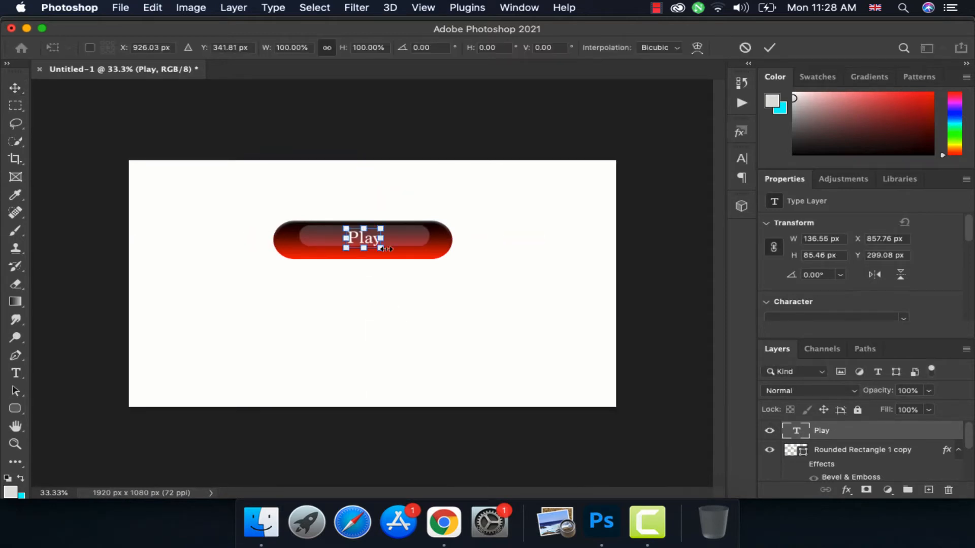
pyautogui.moveTo(380, 249); pyautogui.dragTo(388, 258)
pyautogui.press('Return')
# Nudge the enlarged Play text to the right to centre it on the pill, at about X 835 px.
pyautogui.press('Right')
pyautogui.press('Right')
pyautogui.press('Right')
pyautogui.press('Right')
pyautogui.press('Right')
pyautogui.press('Right')
pyautogui.press('Right')
pyautogui.press('Right')
pyautogui.press('Right')
pyautogui.press('Right')
pyautogui.press('Right')
pyautogui.press('Right')
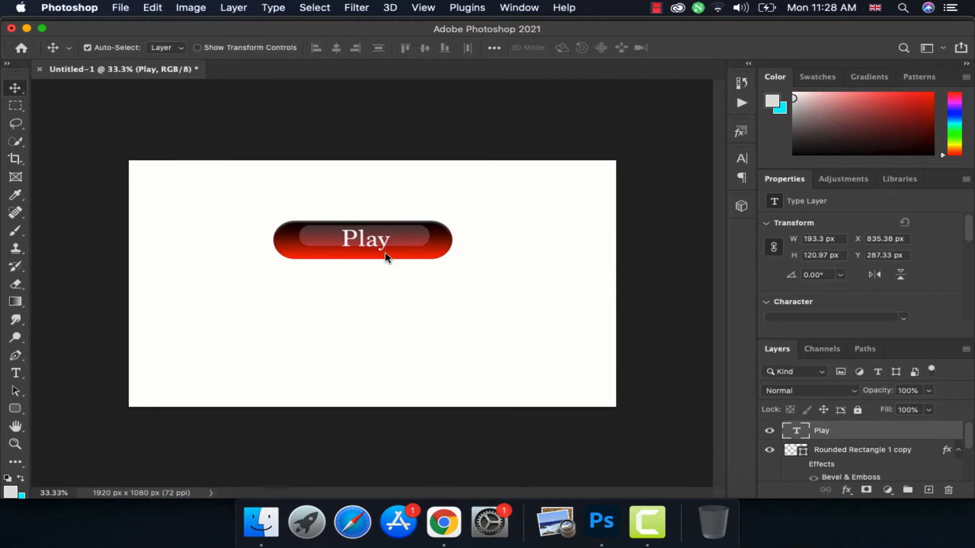
# Try placing the Play text about 3 px further right and 6 px lower on the pill.
pyautogui.press('Down')
pyautogui.press('Down')
pyautogui.press('Down')
pyautogui.press('Down')
pyautogui.press('Down')
pyautogui.press('Down')
pyautogui.press('Left')
pyautogui.press('Left')
pyautogui.press('Left')
pyautogui.press('Down')
pyautogui.press('Down')
pyautogui.press('Down')
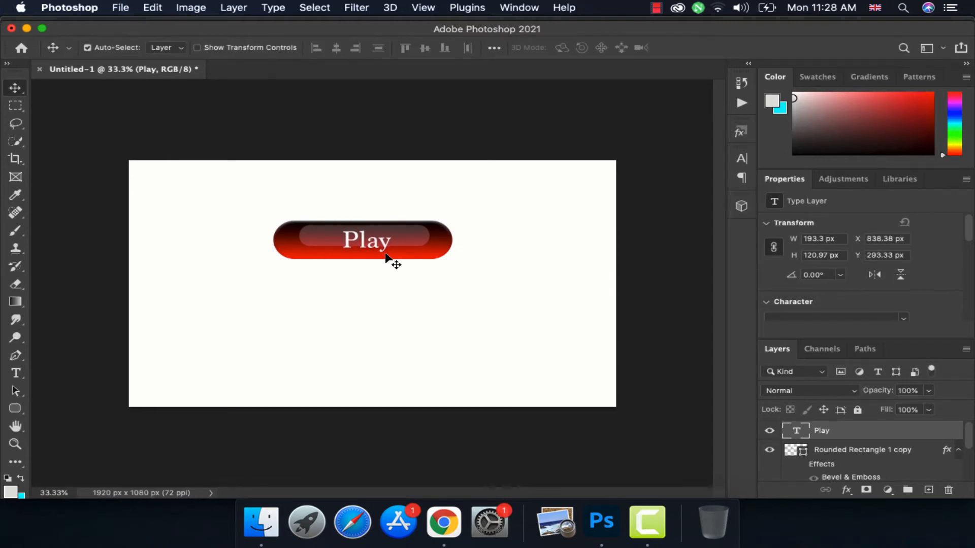
pyautogui.press('Left')
pyautogui.press('Left')
pyautogui.press('Left')
pyautogui.press('Up')
pyautogui.press('Up')
pyautogui.press('Up')
pyautogui.press('Up')
pyautogui.press('Up')
pyautogui.press('Up')
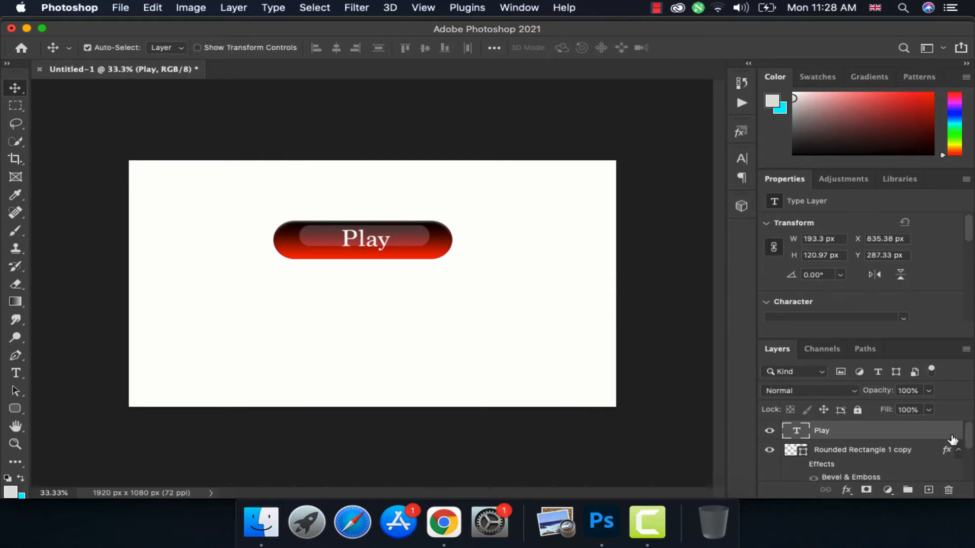
# Add a Bevel & Emboss effect to the Play text with depth 199% and size 16 px.
pyautogui.doubleClick(951, 438)
pyautogui.moveTo(609, 69); pyautogui.dragTo(787, 55)
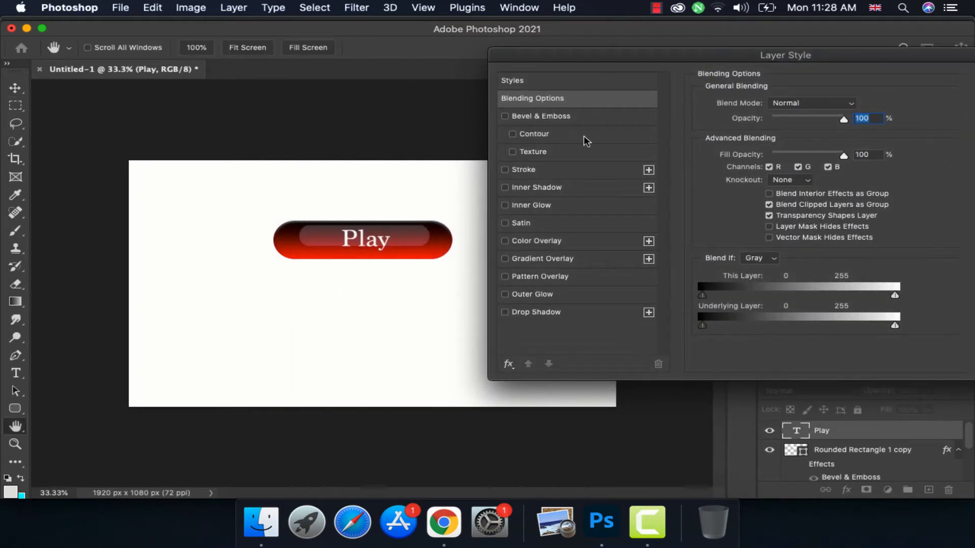
pyautogui.click(516, 117)
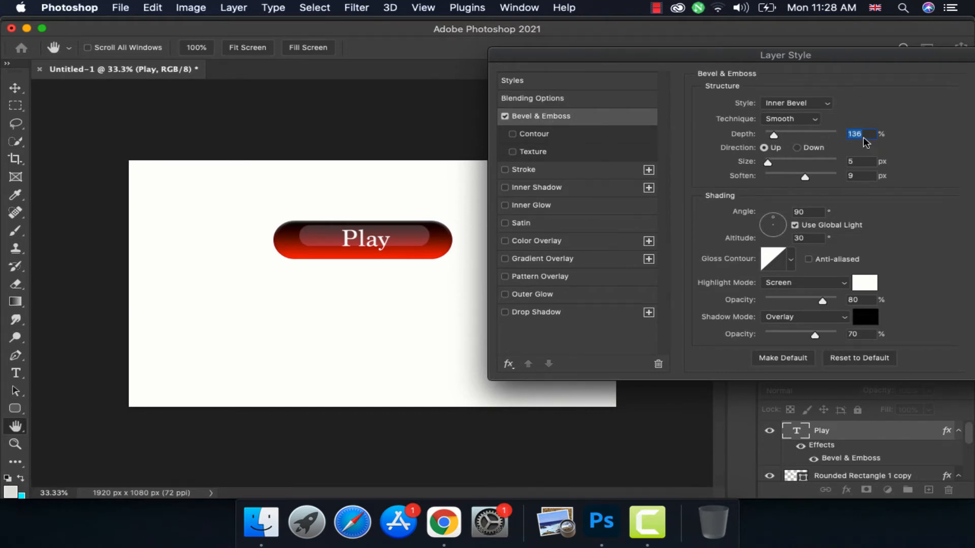
pyautogui.moveTo(772, 136); pyautogui.dragTo(778, 137)
pyautogui.click(772, 163)
pyautogui.moveTo(772, 163); pyautogui.dragTo(772, 163)
# Set the text's bevel style to Pillow Emboss and apply the layer style.
pyautogui.click(787, 103)
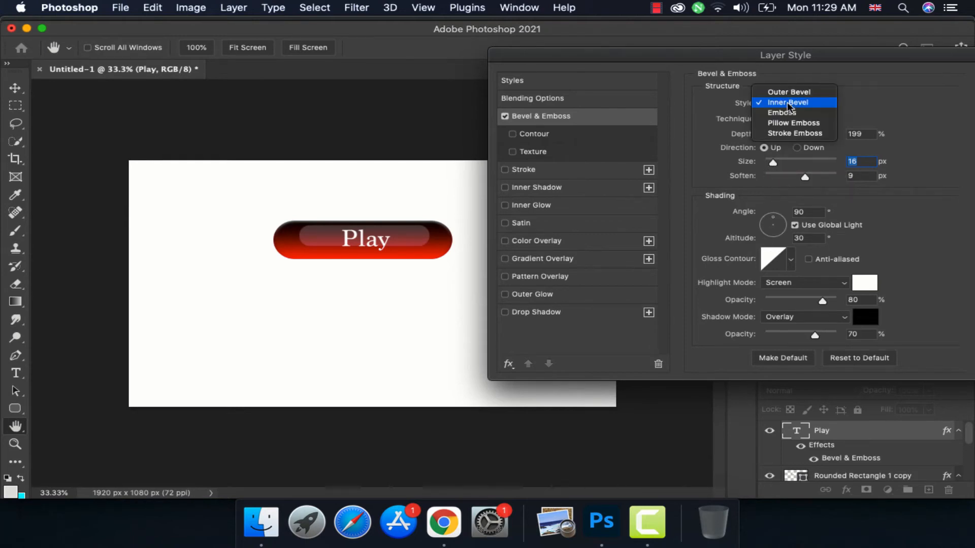
pyautogui.click(798, 122)
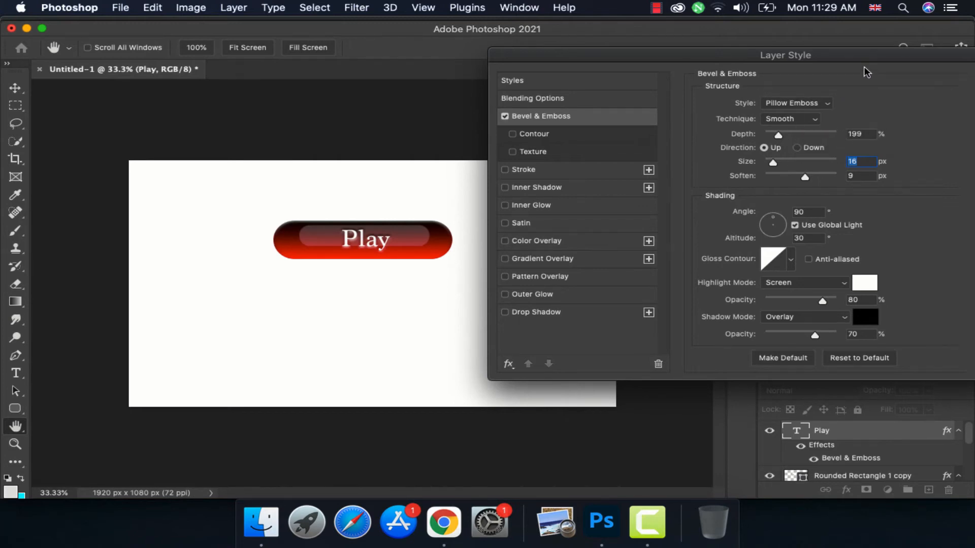
pyautogui.moveTo(852, 56); pyautogui.dragTo(678, 75)
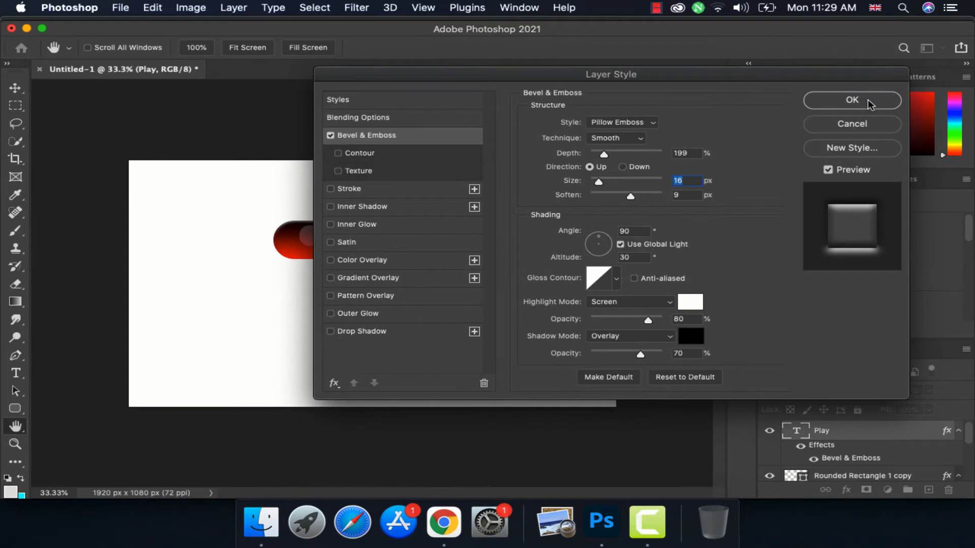
pyautogui.click(869, 103)
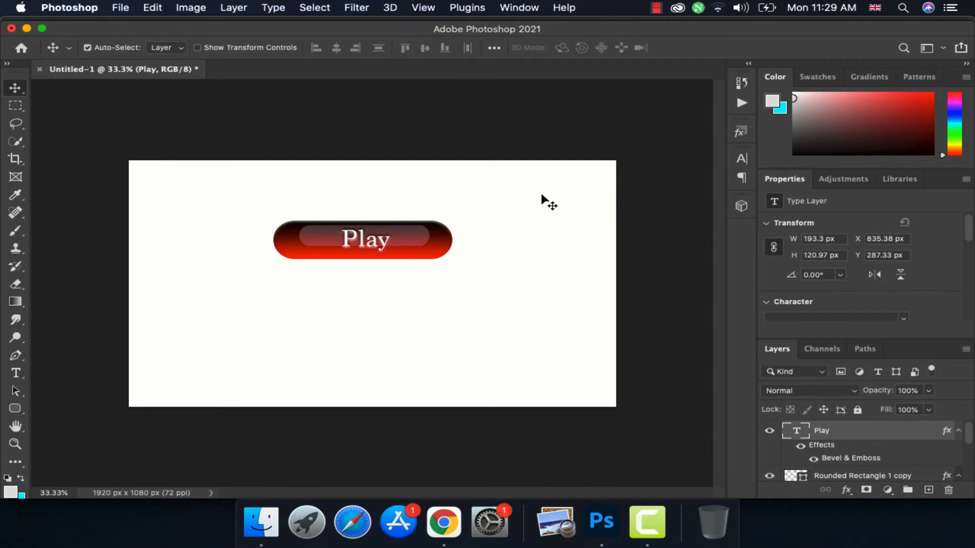
# Nudge the Play text and the translucent highlight about 3 px to the left on the pill.
pyautogui.press('Left')
pyautogui.press('Left')
pyautogui.press('Left')
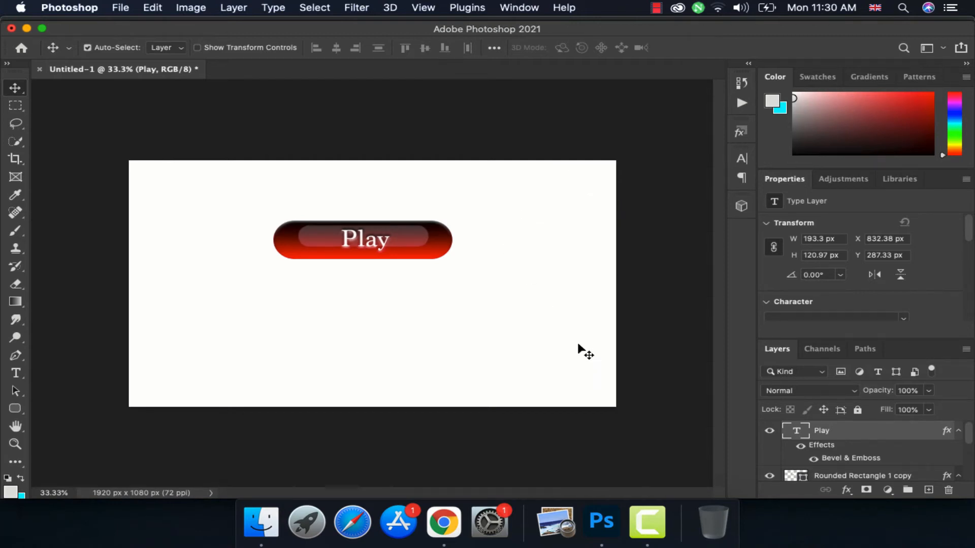
# Group the Play text, the highlight and the pill layers, leaving the background outside the group.
pyautogui.scroll(-5, 802, 446)
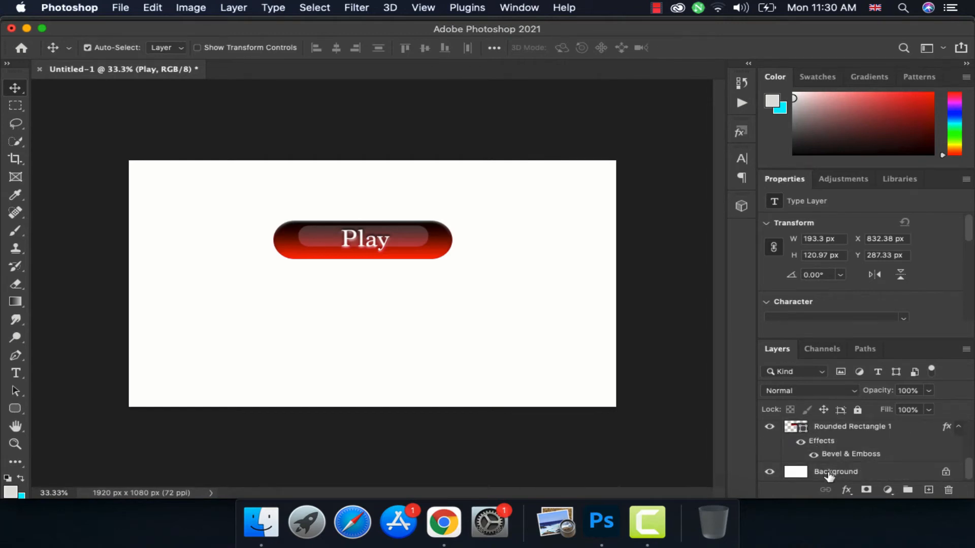
pyautogui.click(832, 431)
pyautogui.scroll(5, 836, 434)
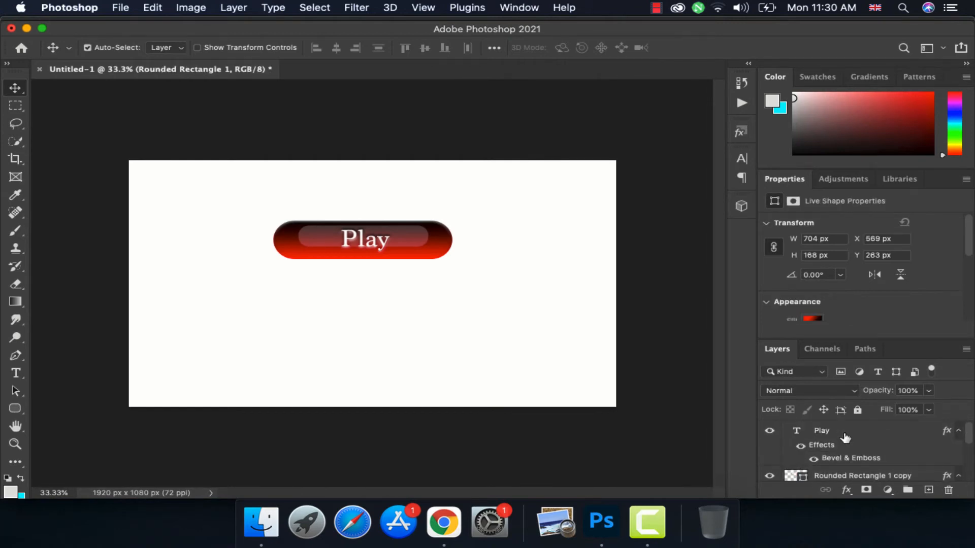
pyautogui.keyDown('shift'); pyautogui.click(842, 433); pyautogui.keyUp('shift')
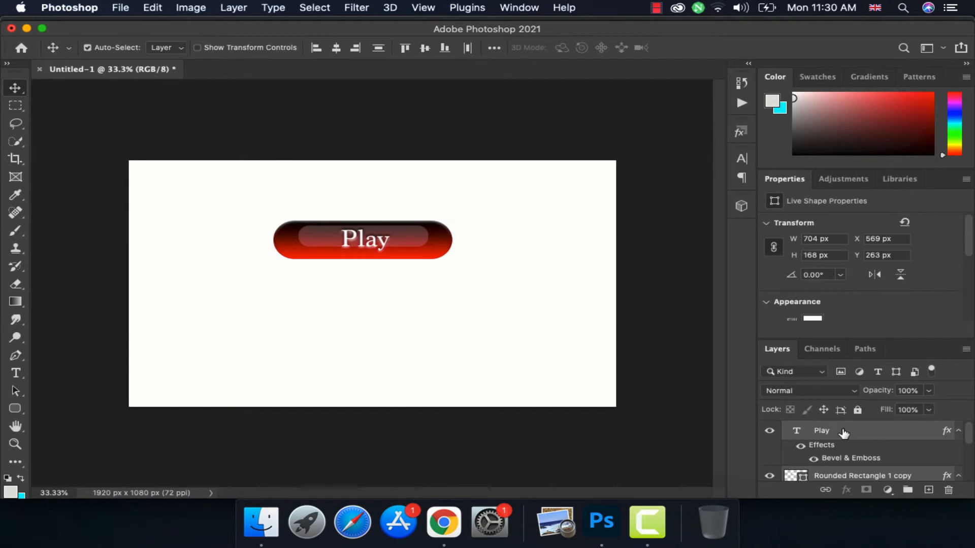
pyautogui.press('super+g')
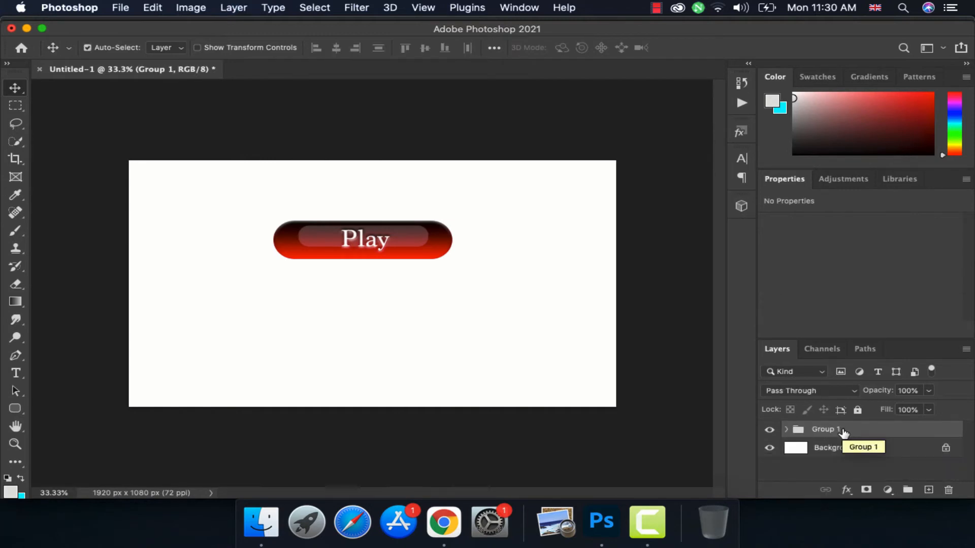
# Rename the button's layer group as 1 and duplicate it.
pyautogui.doubleClick(825, 430)
pyautogui.write('1')
pyautogui.press('Return')
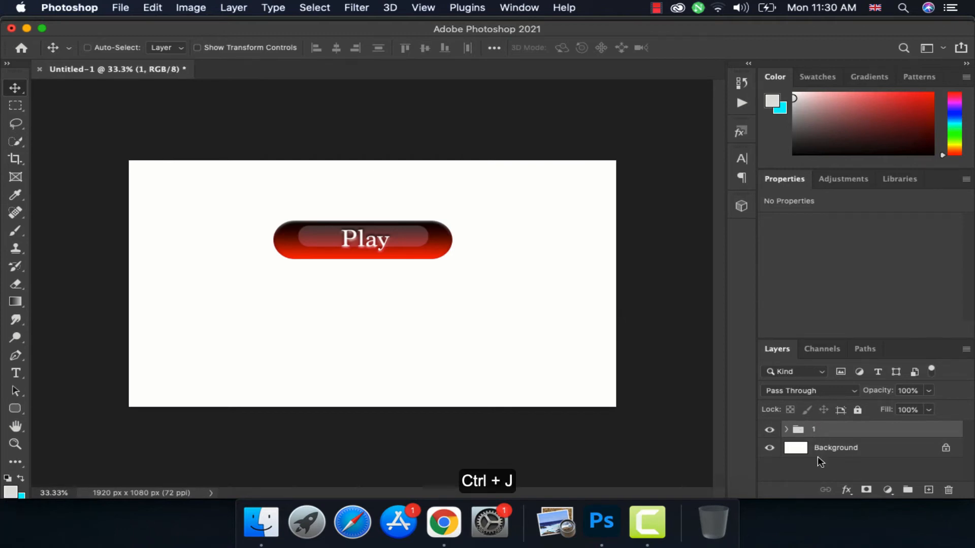
pyautogui.hotkey('ctrl', 'j')
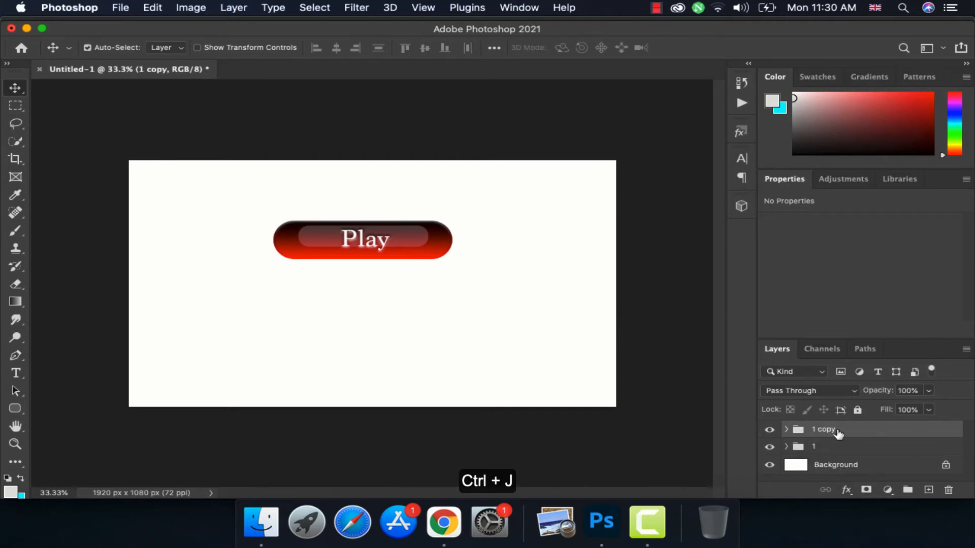
# Clear the layer style from the Play text inside the duplicated group.
pyautogui.click(786, 430)
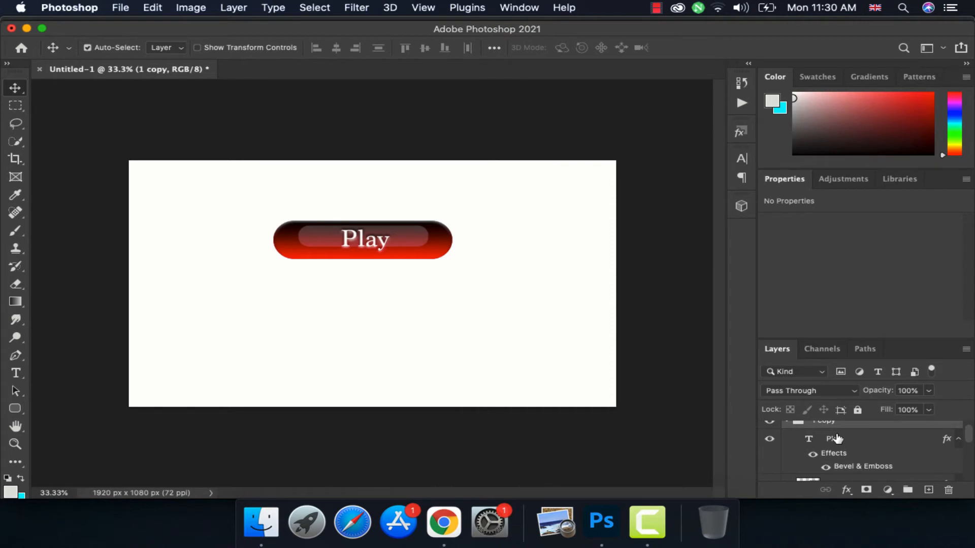
pyautogui.click(833, 447)
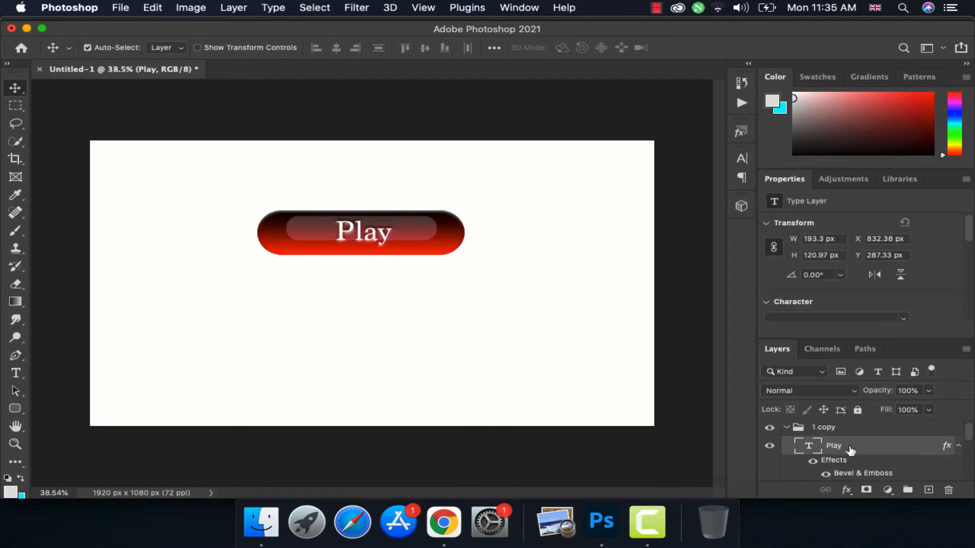
pyautogui.rightClick(851, 450)
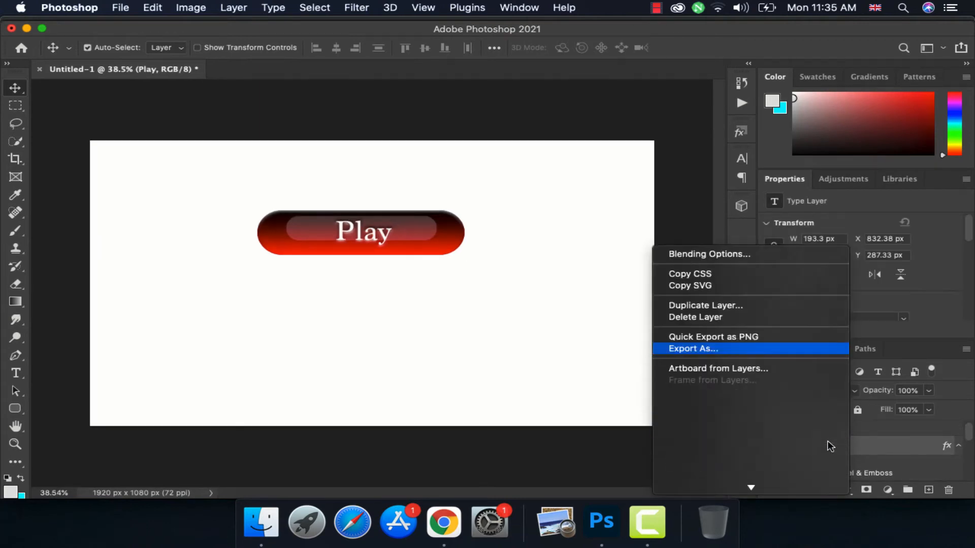
pyautogui.scroll(-5, 828, 442)
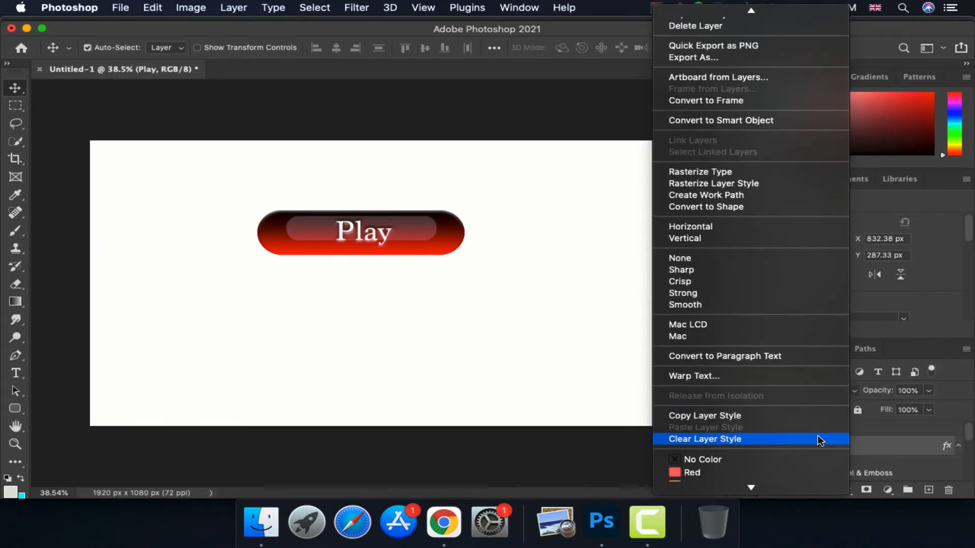
pyautogui.click(712, 439)
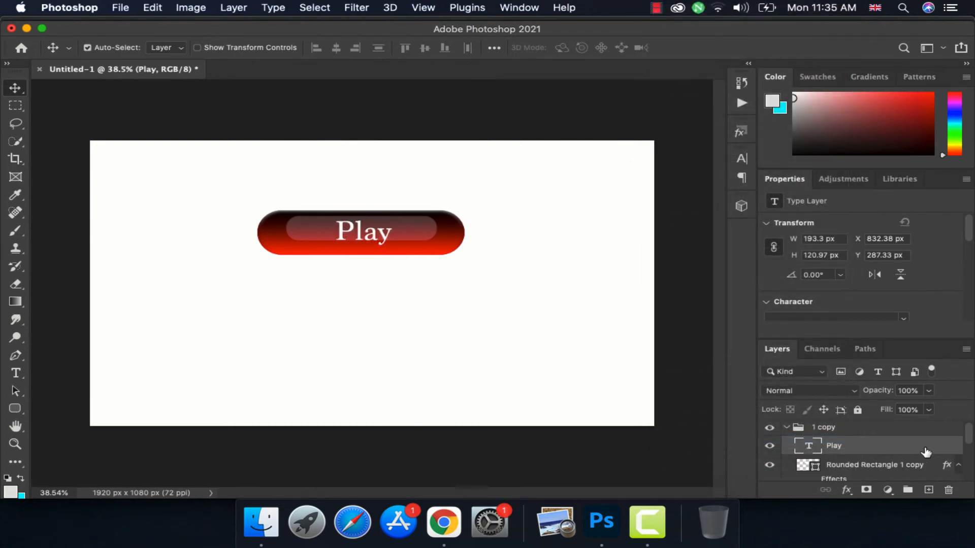
# Add an Outer Glow effect to the Play text in the duplicated group.
pyautogui.rightClick(926, 451)
pyautogui.click(909, 454)
pyautogui.moveTo(641, 60); pyautogui.dragTo(784, 66)
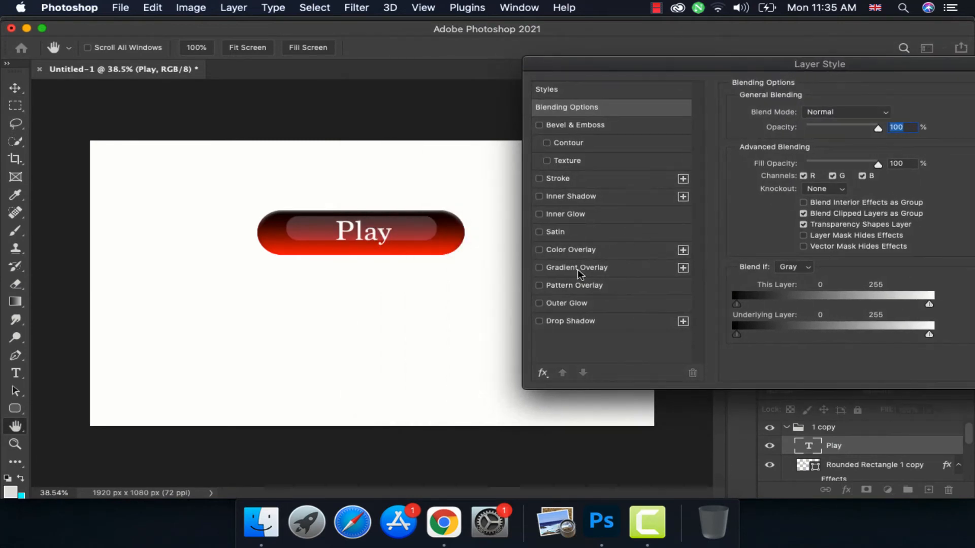
pyautogui.click(546, 304)
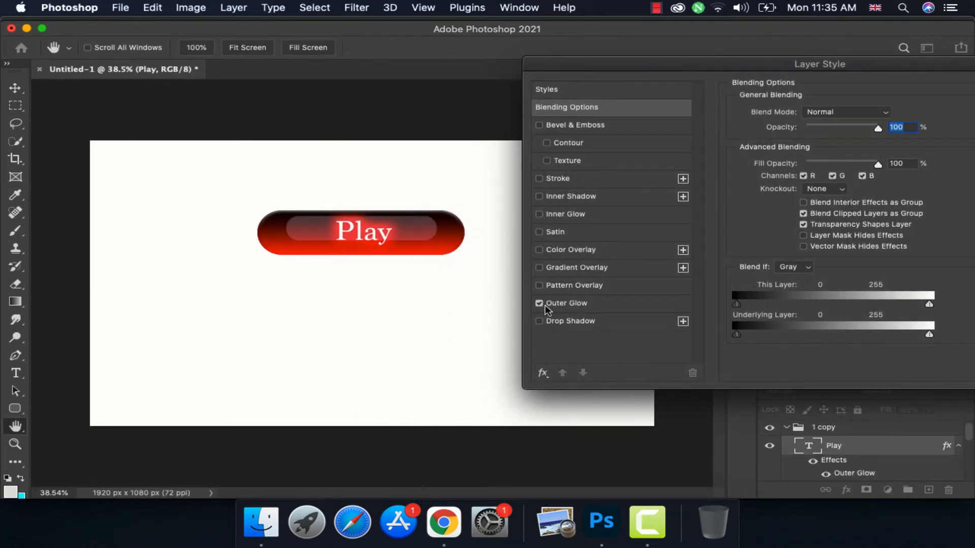
pyautogui.click(568, 304)
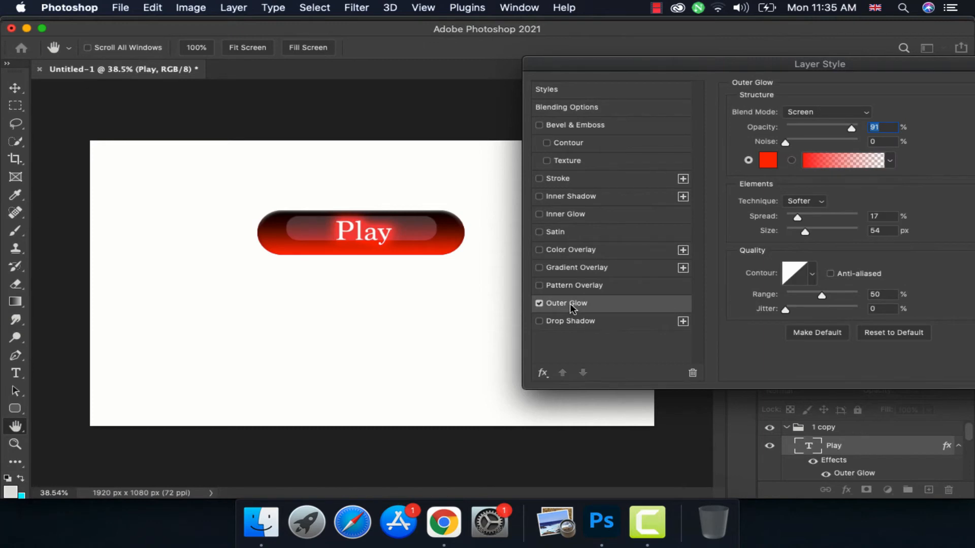
# Set the text's outer glow to a spread of 4% and a size of 24 px and apply the layer style.
pyautogui.click(794, 214)
pyautogui.moveTo(795, 216); pyautogui.dragTo(791, 218)
pyautogui.click(800, 231)
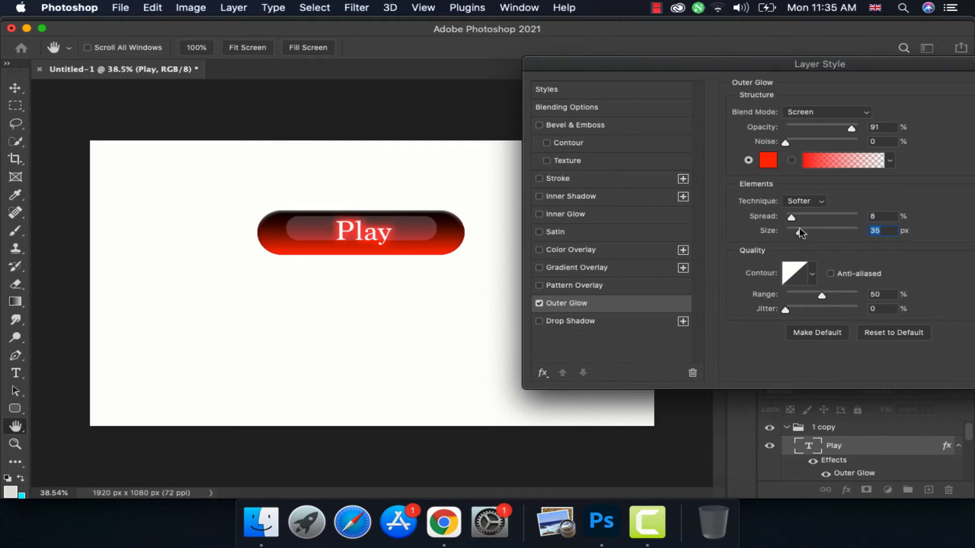
pyautogui.click(789, 217)
pyautogui.moveTo(800, 231); pyautogui.dragTo(801, 231)
pyautogui.click(794, 230)
pyautogui.click(797, 232)
pyautogui.moveTo(809, 71); pyautogui.dragTo(705, 90)
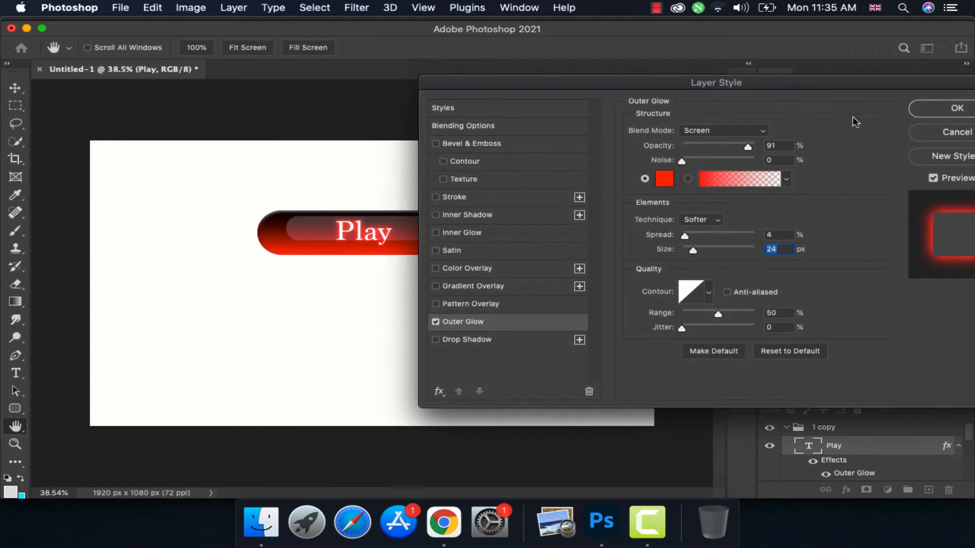
pyautogui.click(914, 113)
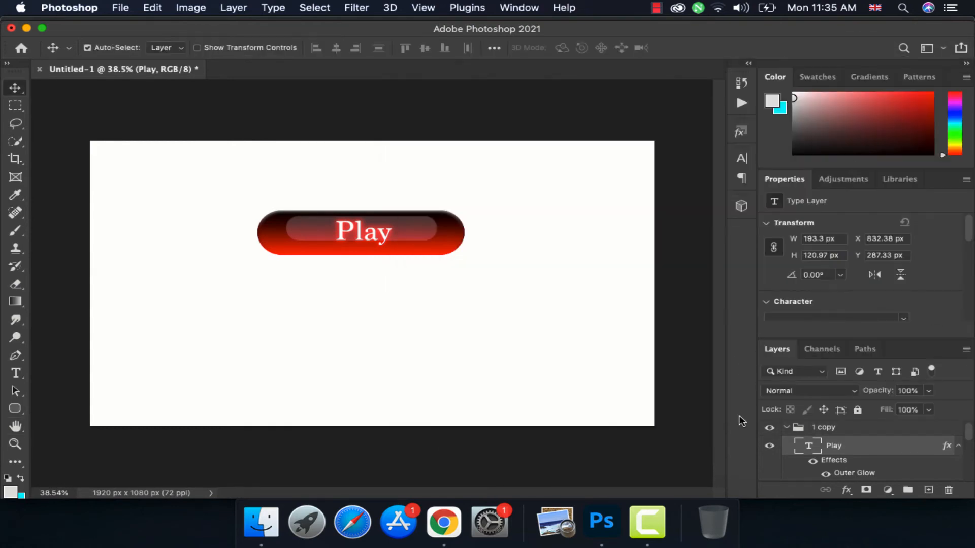
# Hide the effects of both rounded rectangles, the highlight and the pill, in the duplicated group.
pyautogui.scroll(-1, 813, 453)
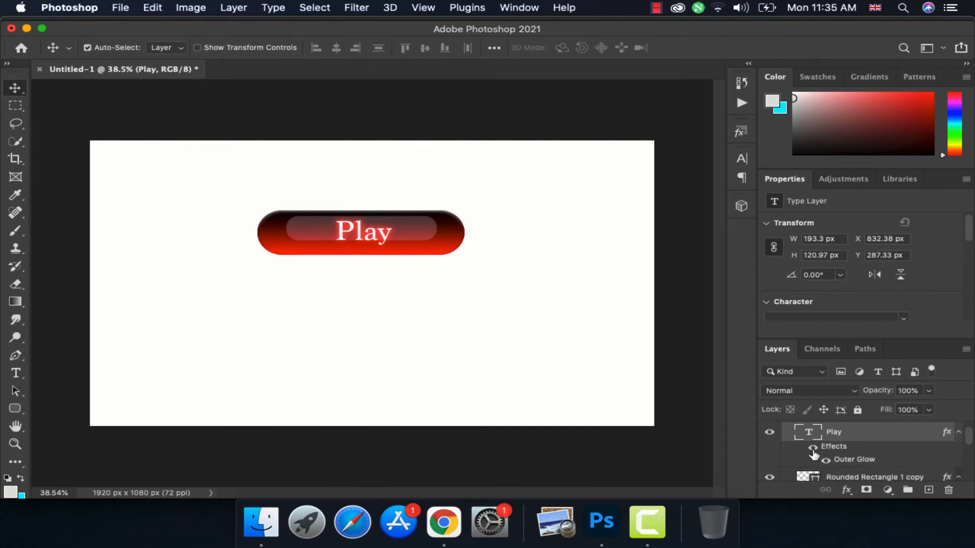
pyautogui.scroll(-3, 813, 453)
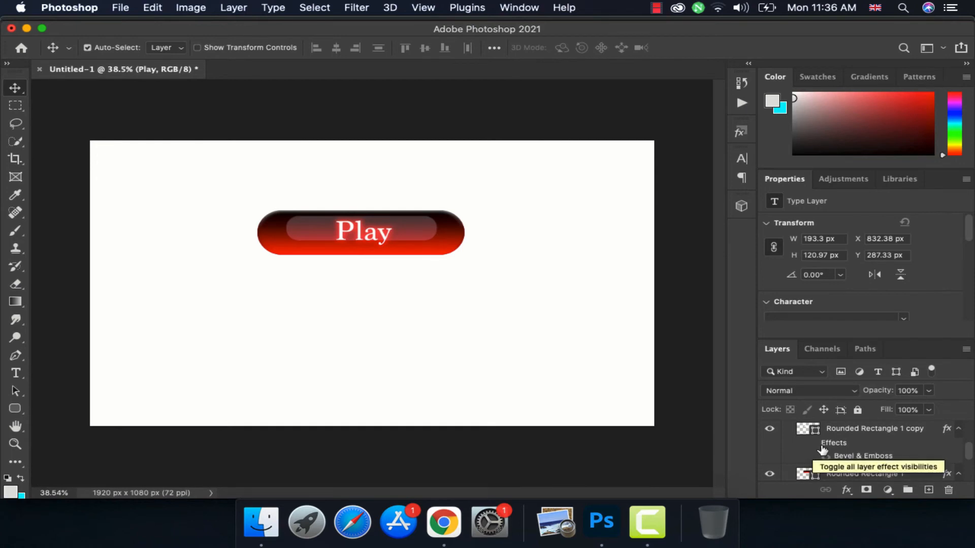
pyautogui.scroll(1, 814, 453)
pyautogui.click(830, 450)
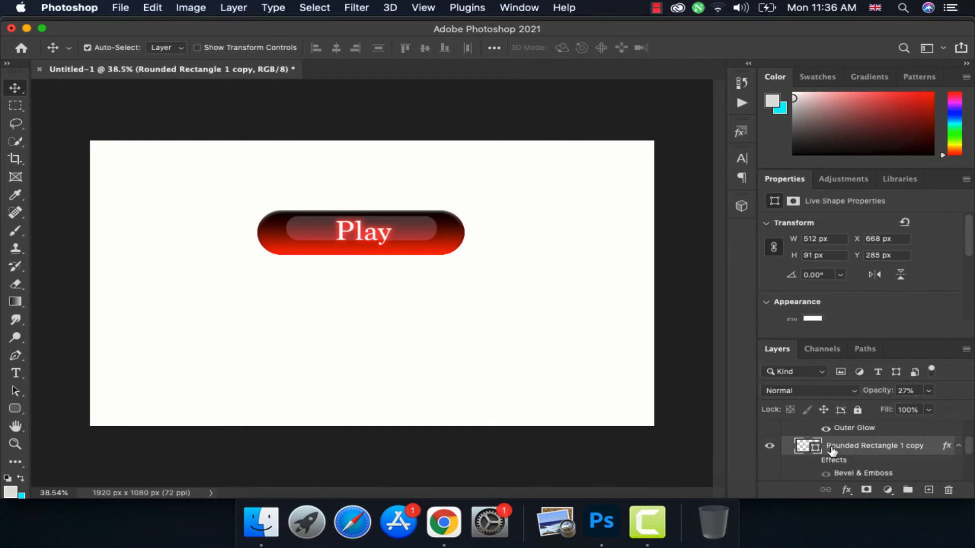
pyautogui.scroll(-2, 833, 455)
pyautogui.click(845, 470)
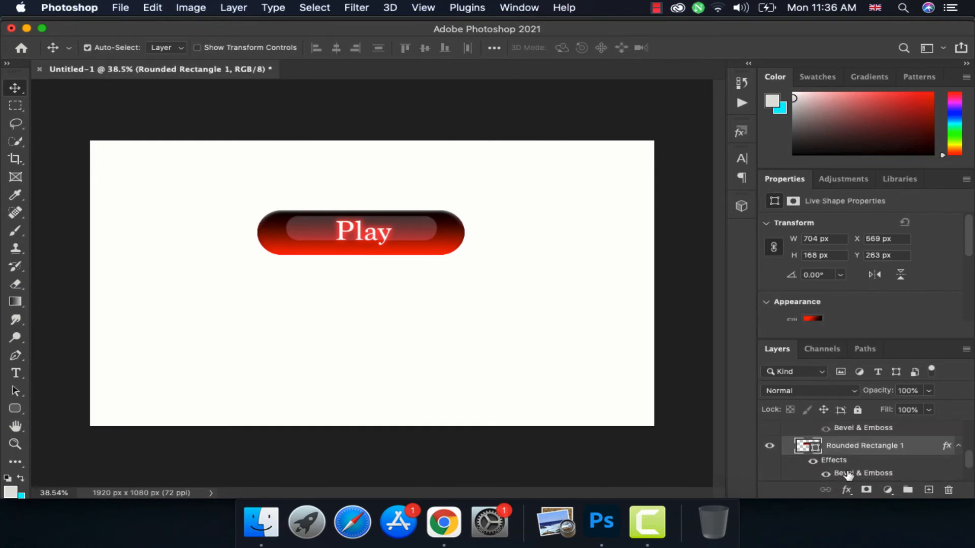
pyautogui.scroll(1, 847, 475)
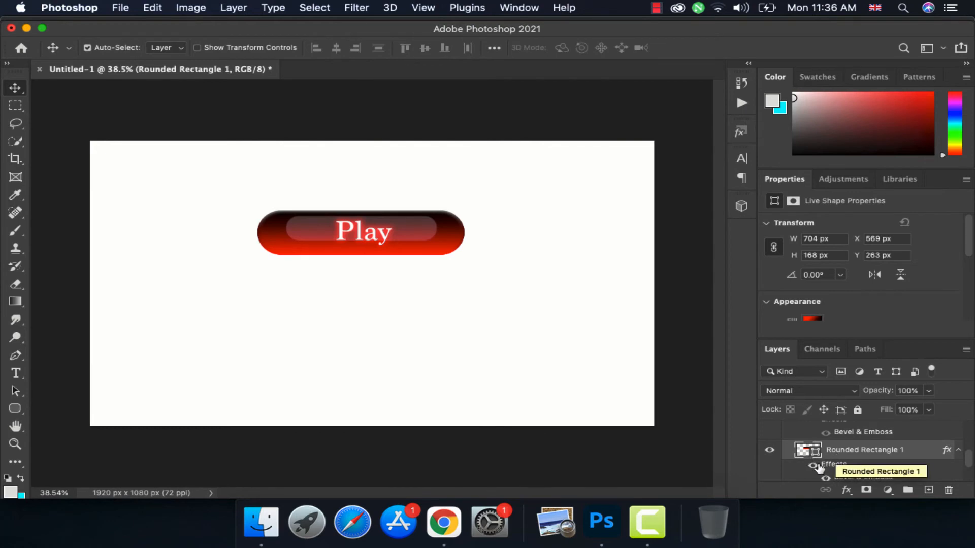
pyautogui.click(814, 465)
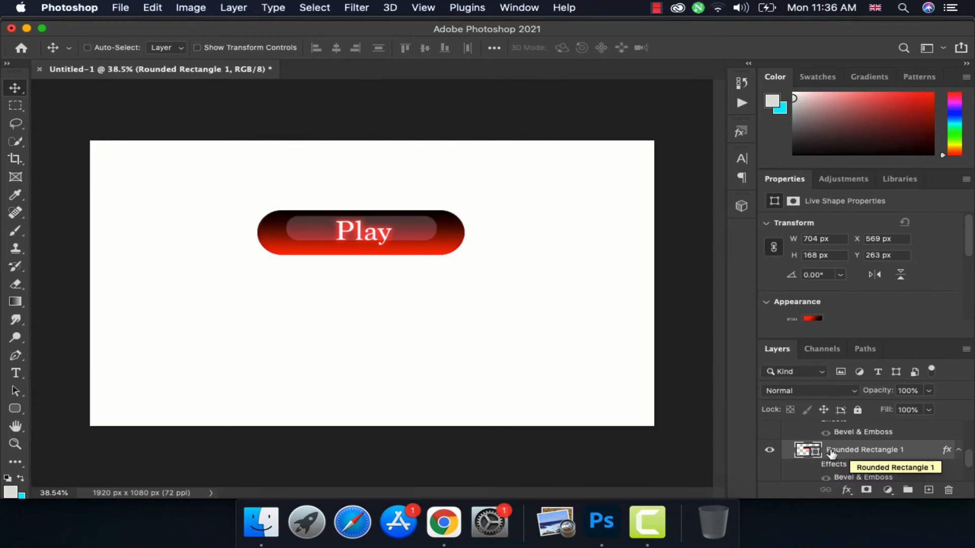
# Load the pill's outline as a selection and fill it with bright red on a new layer above the pill.
pyautogui.keyDown('super'); pyautogui.click(807, 450); pyautogui.keyUp('super')
pyautogui.scroll(-1, 808, 450)
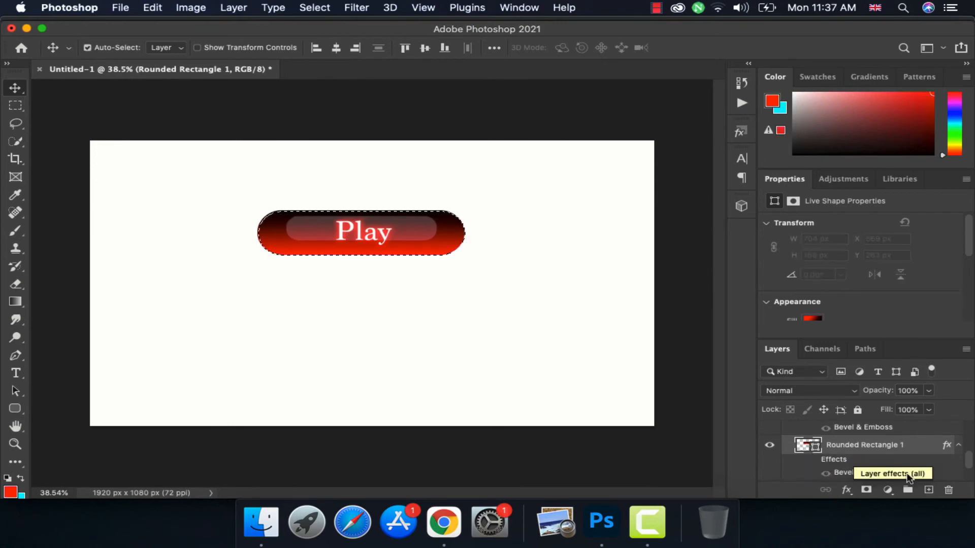
pyautogui.click(929, 490)
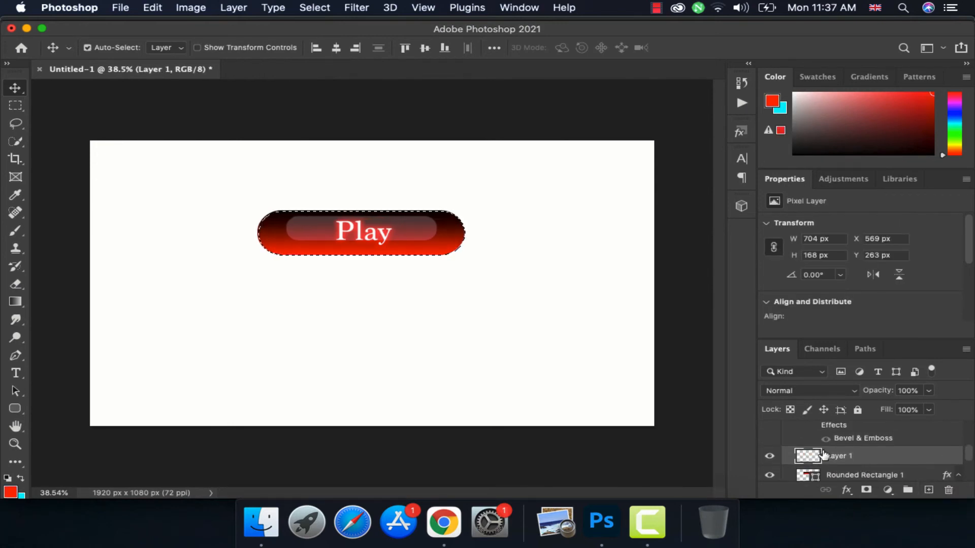
pyautogui.click(916, 103)
pyautogui.click(932, 94)
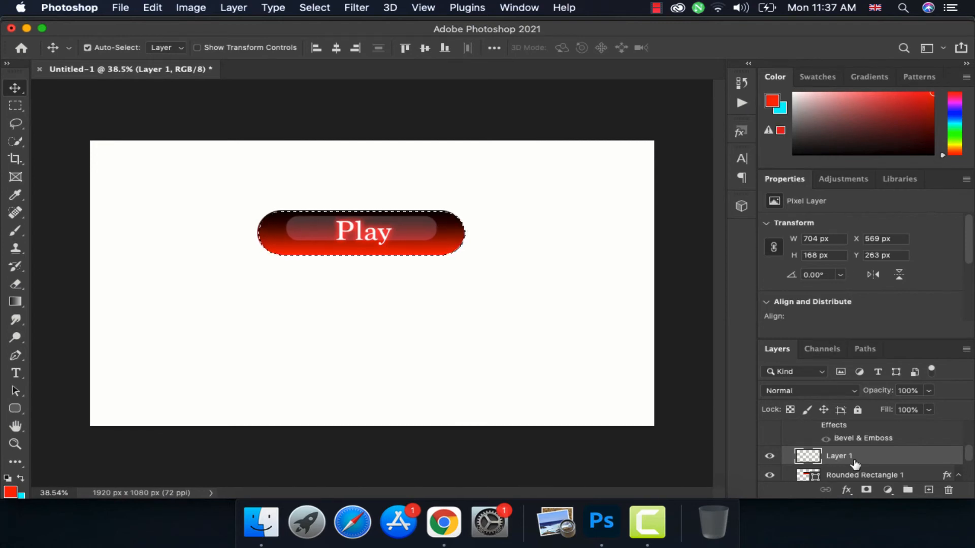
pyautogui.hotkey('alt', 'BackSpace')
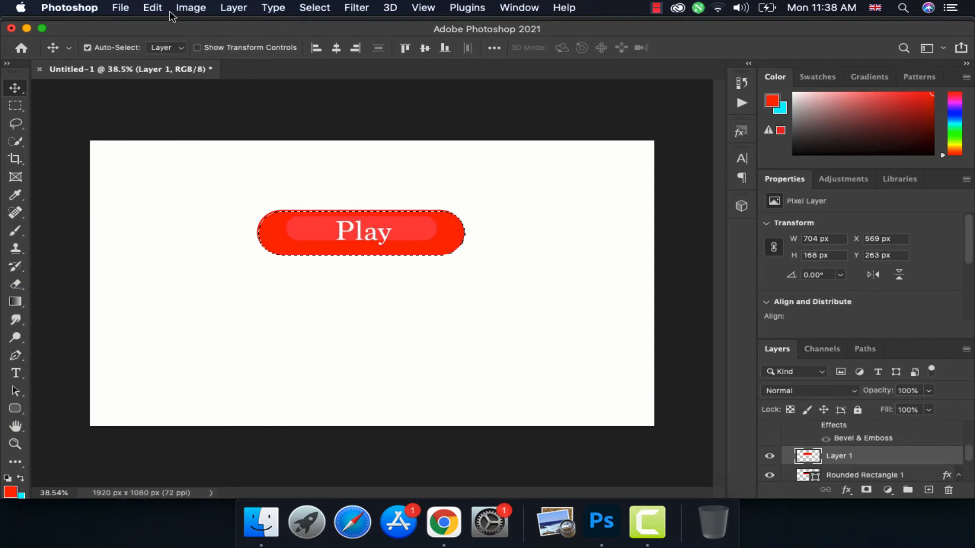
# Apply a Gaussian Blur with a radius of 20.4 pixels to the red fill layer and deselect the pill outline.
pyautogui.click(357, 13)
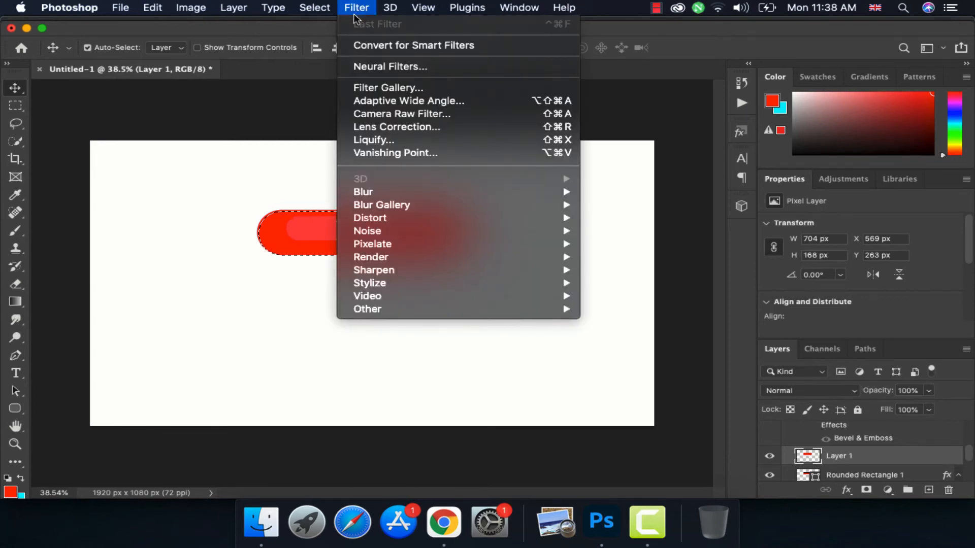
pyautogui.moveTo(389, 192)
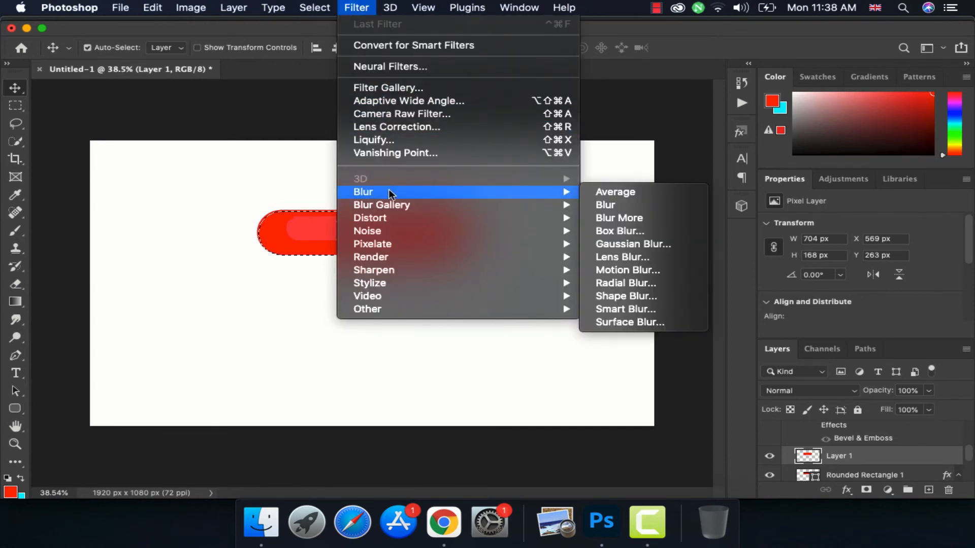
pyautogui.click(629, 246)
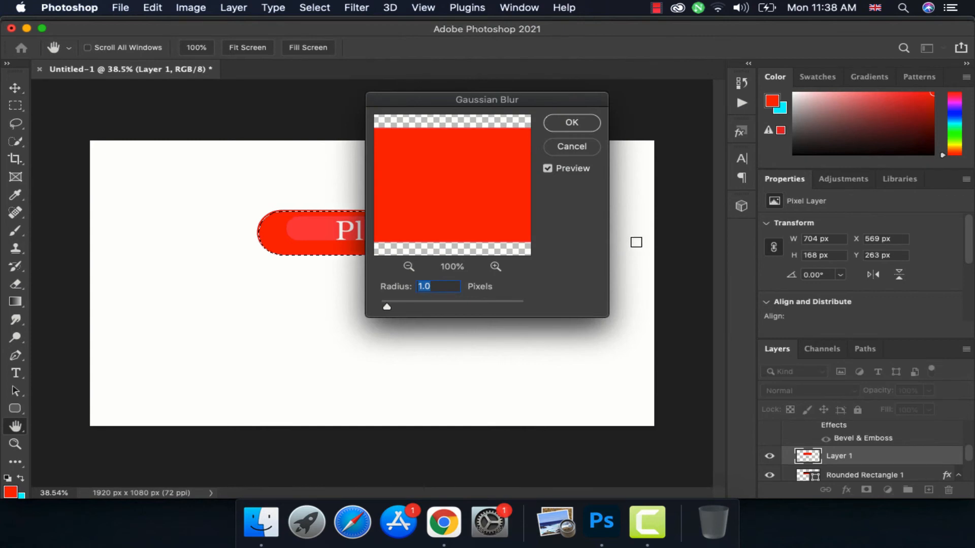
pyautogui.click(417, 301)
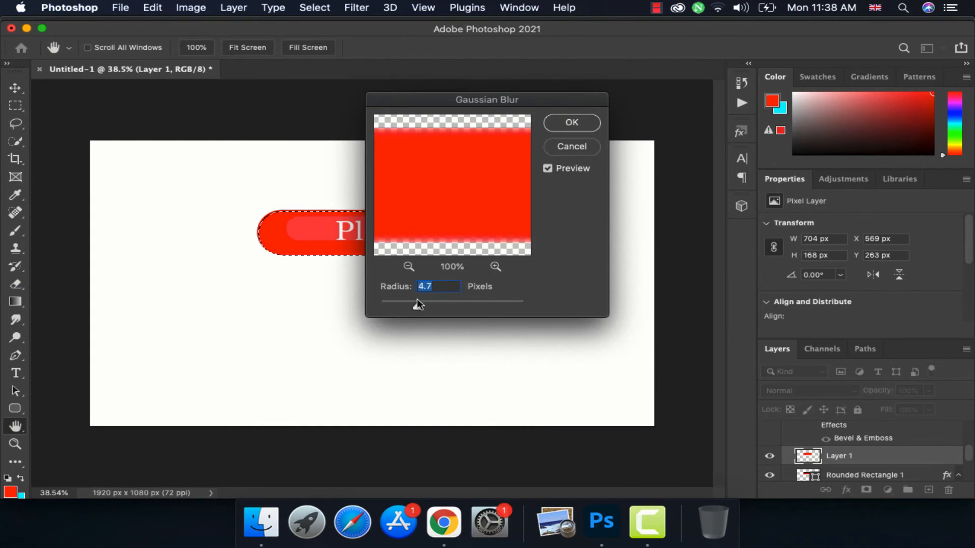
pyautogui.moveTo(417, 300); pyautogui.dragTo(443, 306)
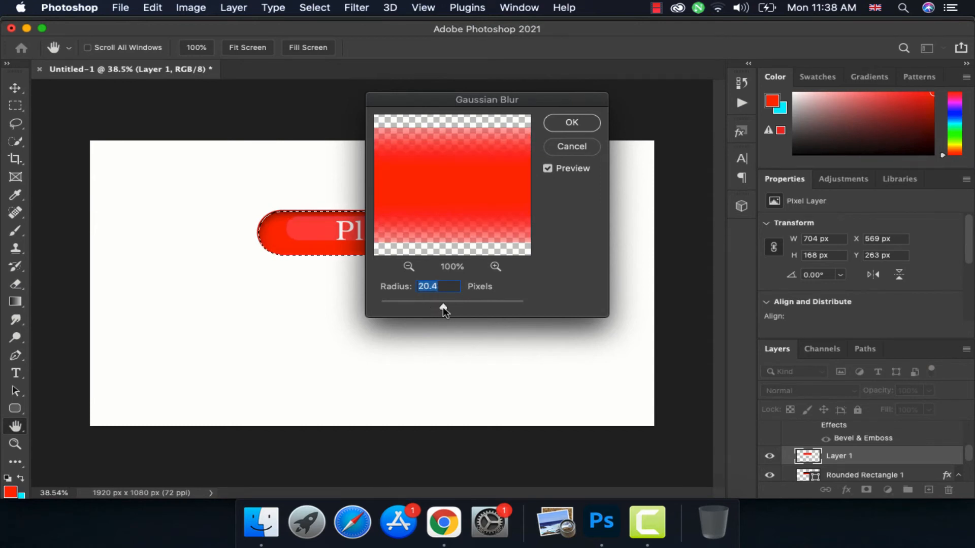
pyautogui.click(574, 123)
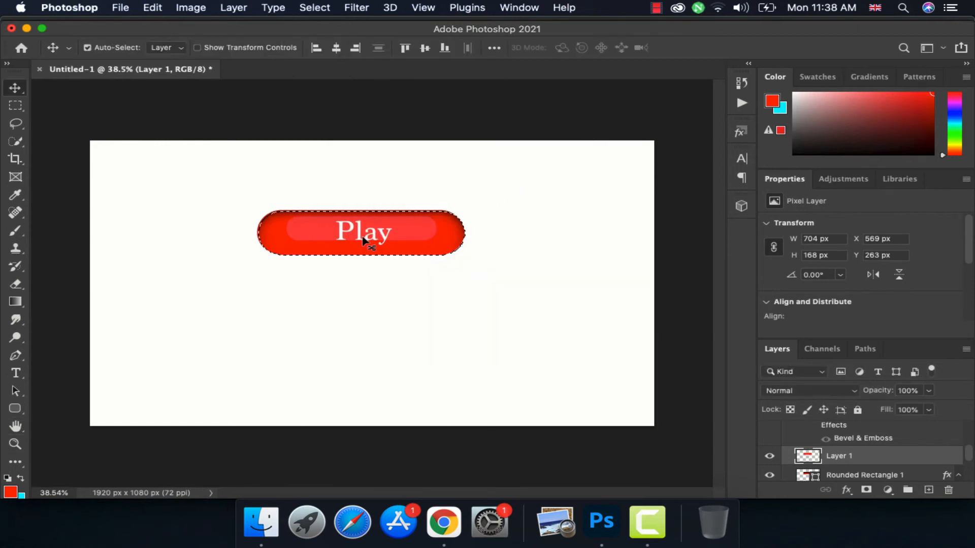
pyautogui.press('super+d')
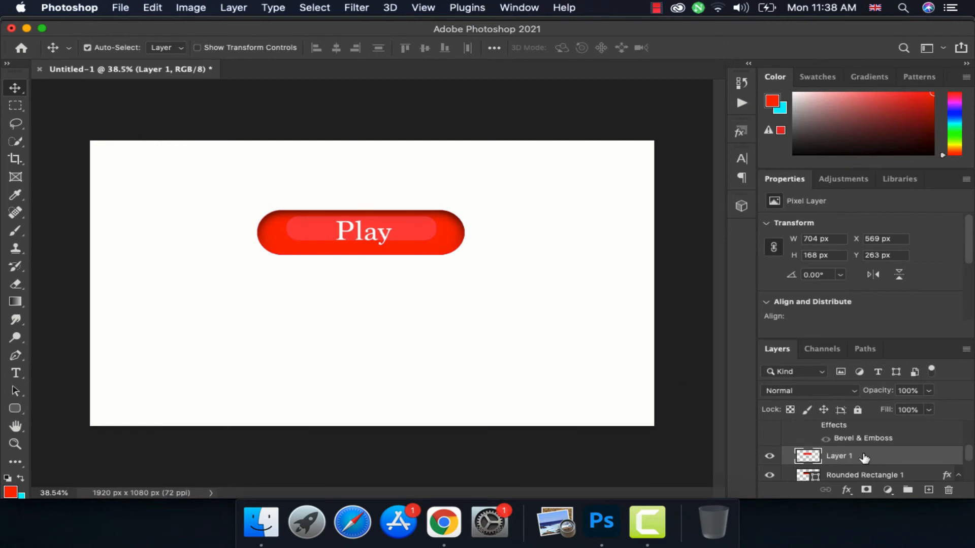
# Lower the opacity of the blurred red fill layer in the duplicated group to 73%.
pyautogui.click(926, 391)
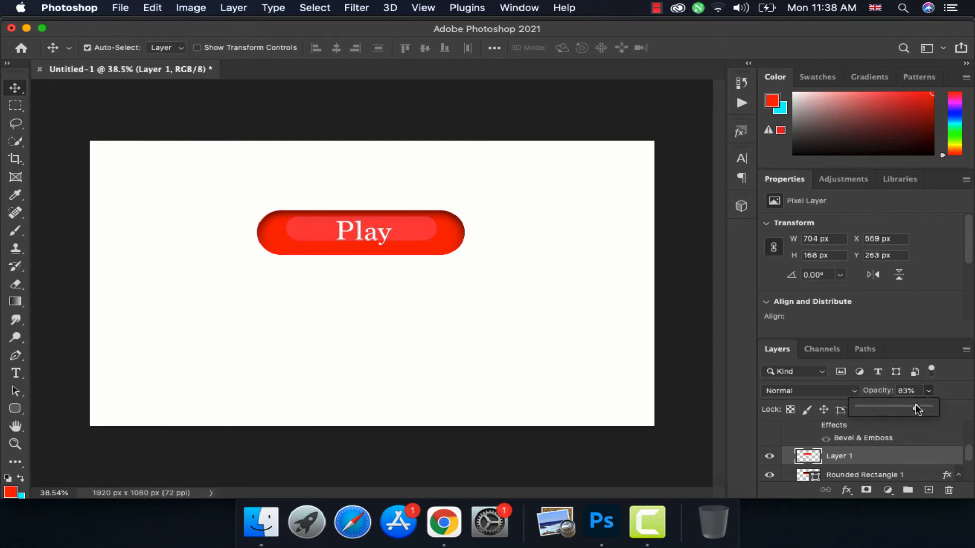
pyautogui.moveTo(914, 405); pyautogui.dragTo(909, 404)
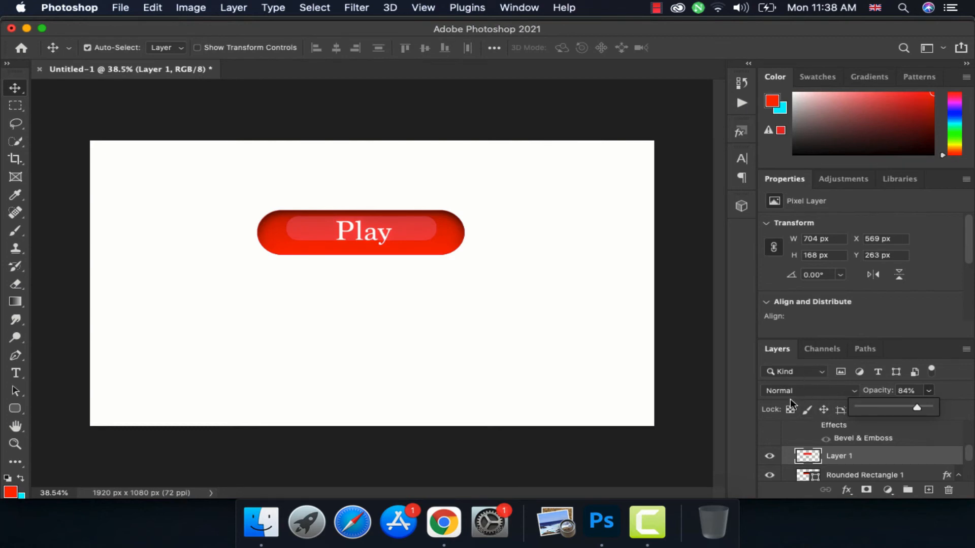
pyautogui.moveTo(918, 407); pyautogui.dragTo(898, 409)
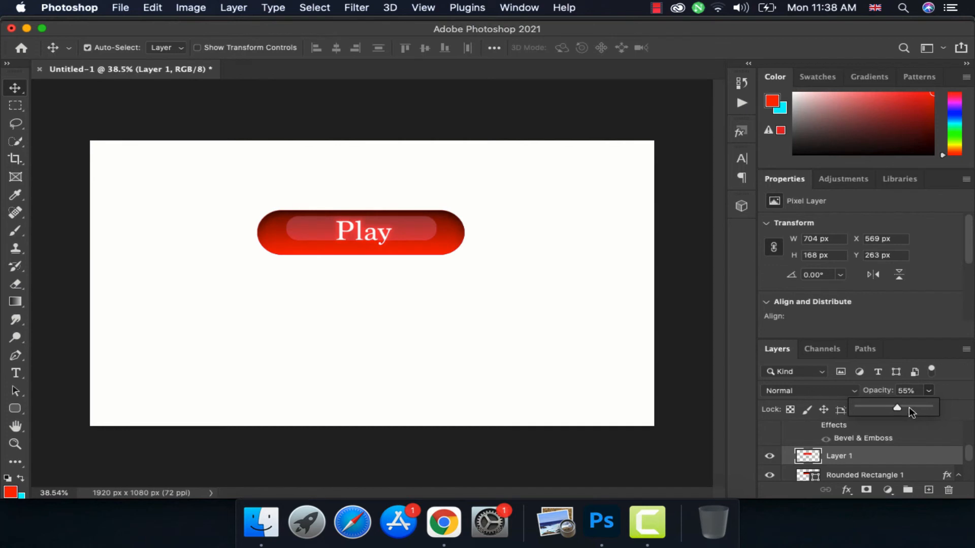
pyautogui.moveTo(906, 407); pyautogui.dragTo(910, 409)
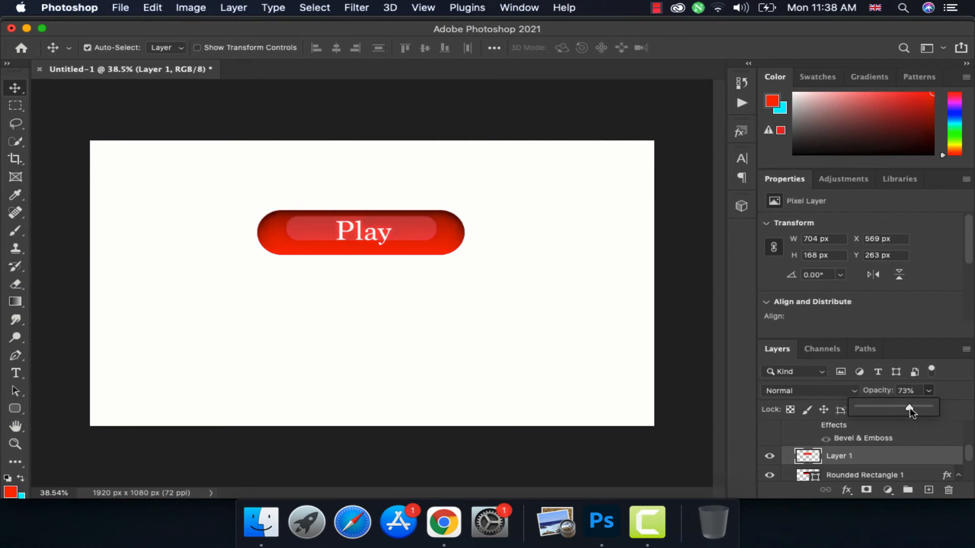
pyautogui.click(854, 457)
# Collapse the duplicated group and toggle its visibility to compare the two button versions.
pyautogui.scroll(5, 852, 458)
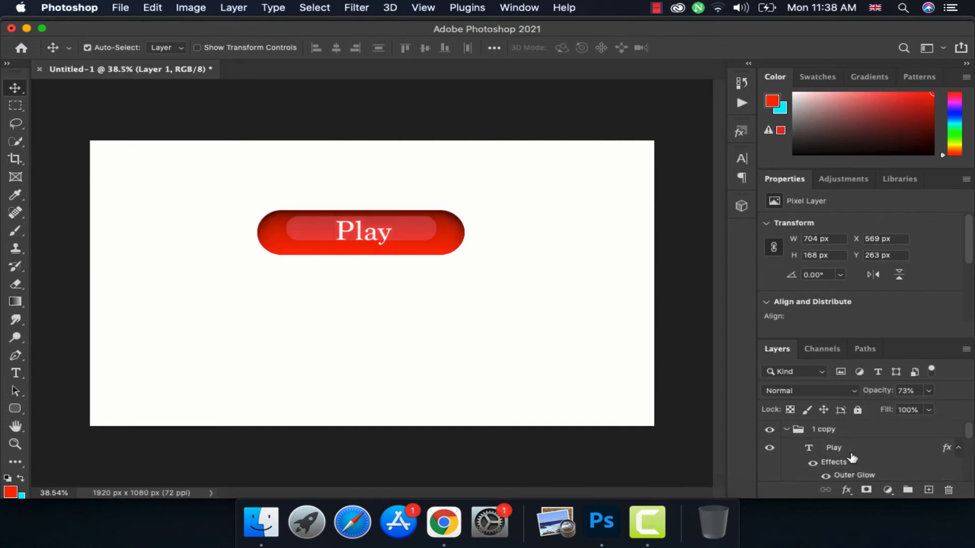
pyautogui.click(787, 430)
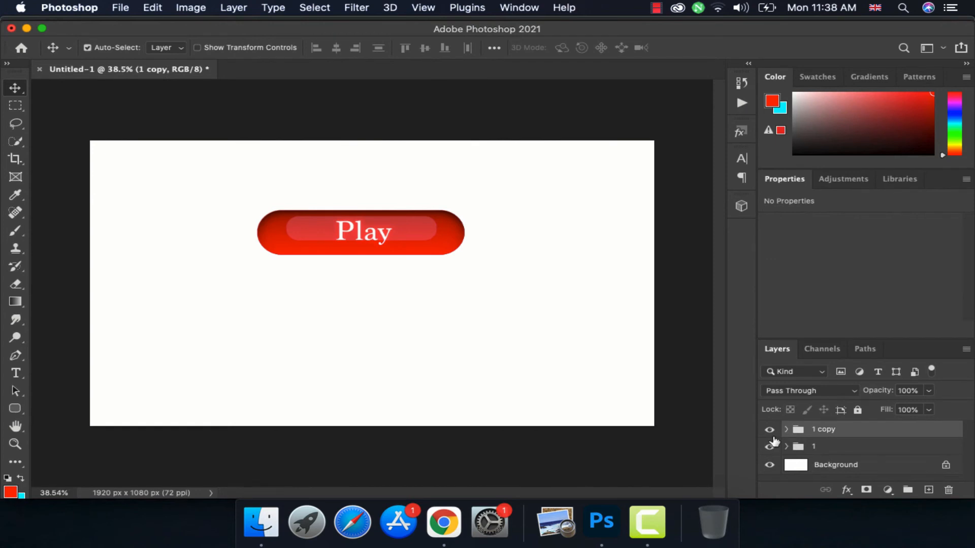
pyautogui.click(769, 430)
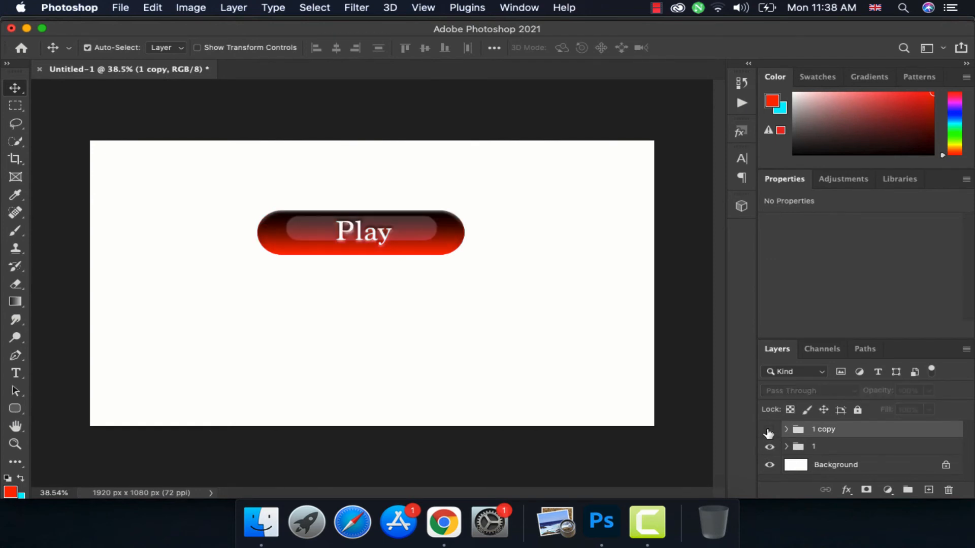
pyautogui.click(769, 431)
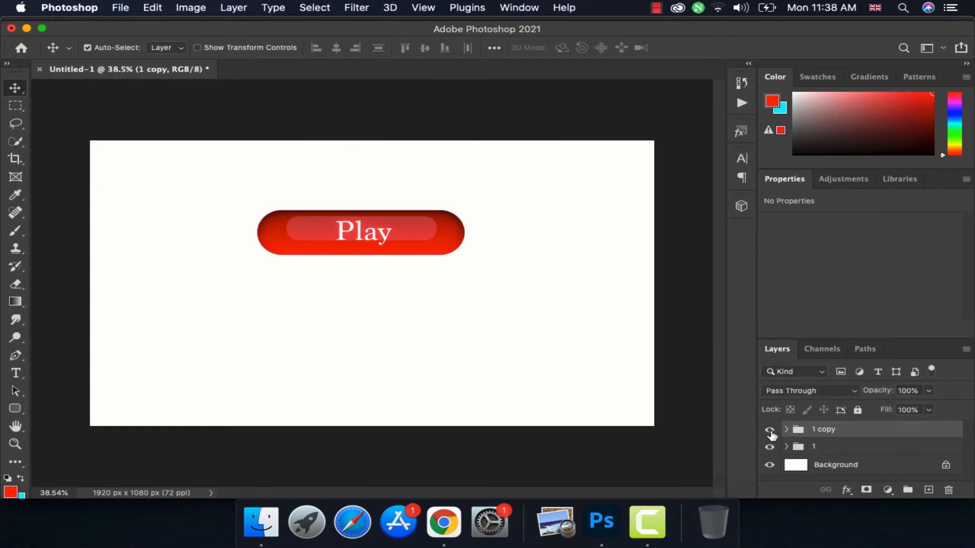
pyautogui.click(769, 430)
pyautogui.click(769, 431)
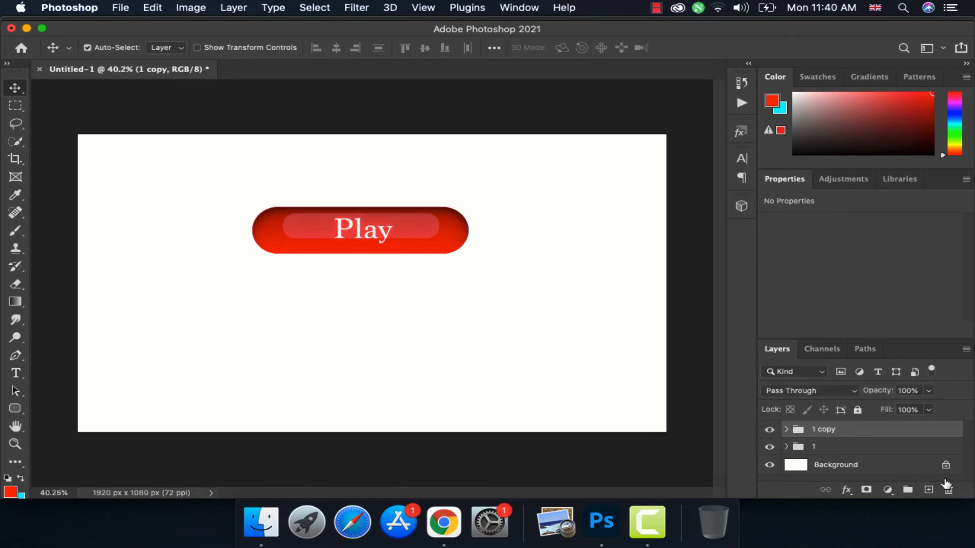
# Add a new layer above both groups and choose white as the Brush tool's foreground colour.
pyautogui.click(929, 490)
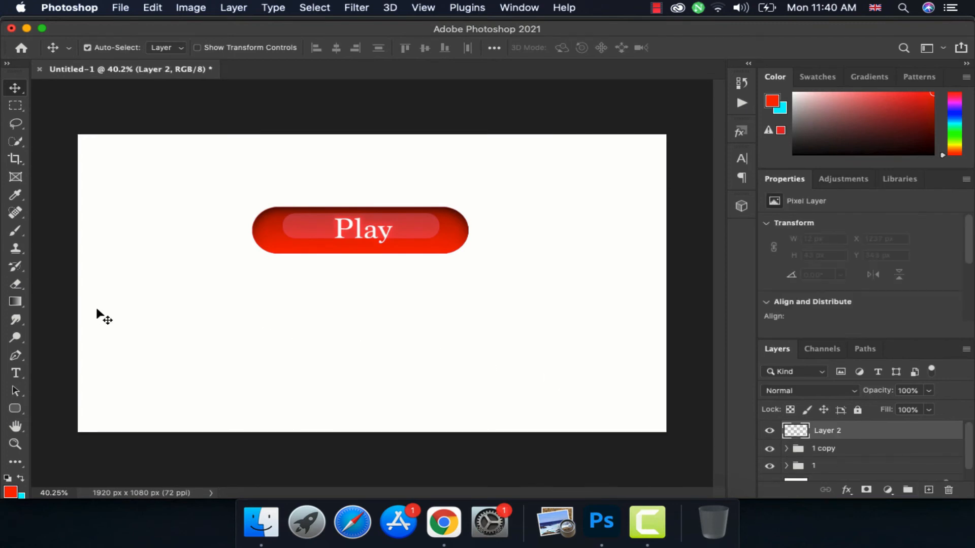
pyautogui.press('b')
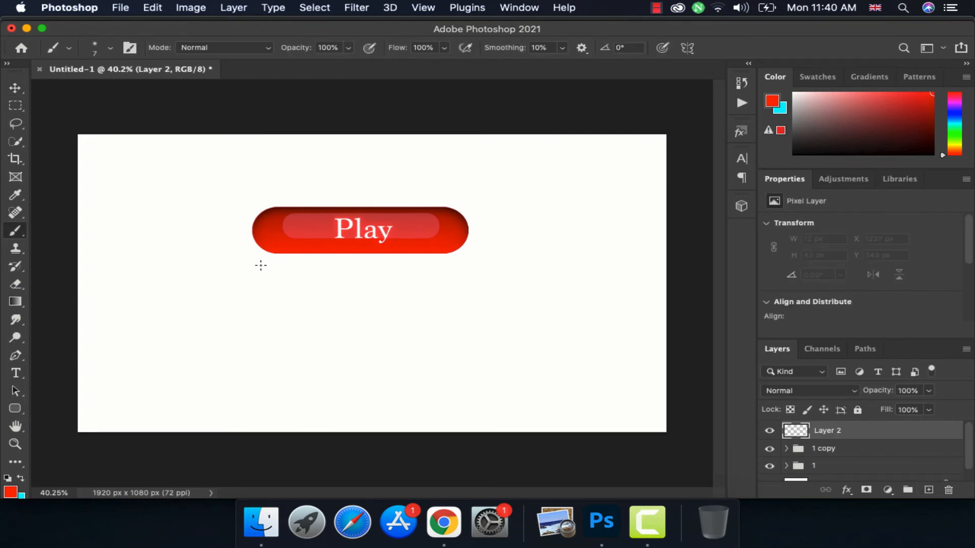
pyautogui.click(11, 491)
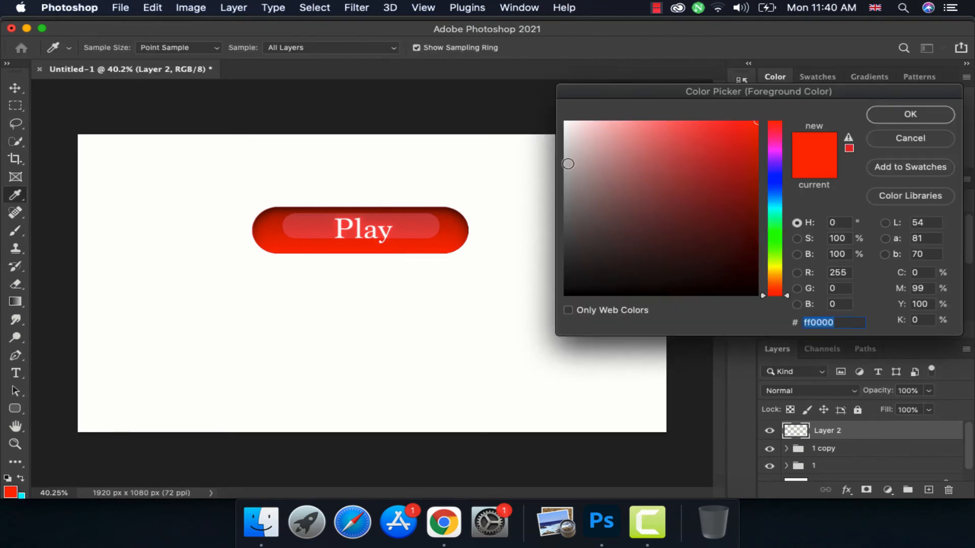
pyautogui.moveTo(568, 164); pyautogui.dragTo(547, 90)
pyautogui.click(903, 109)
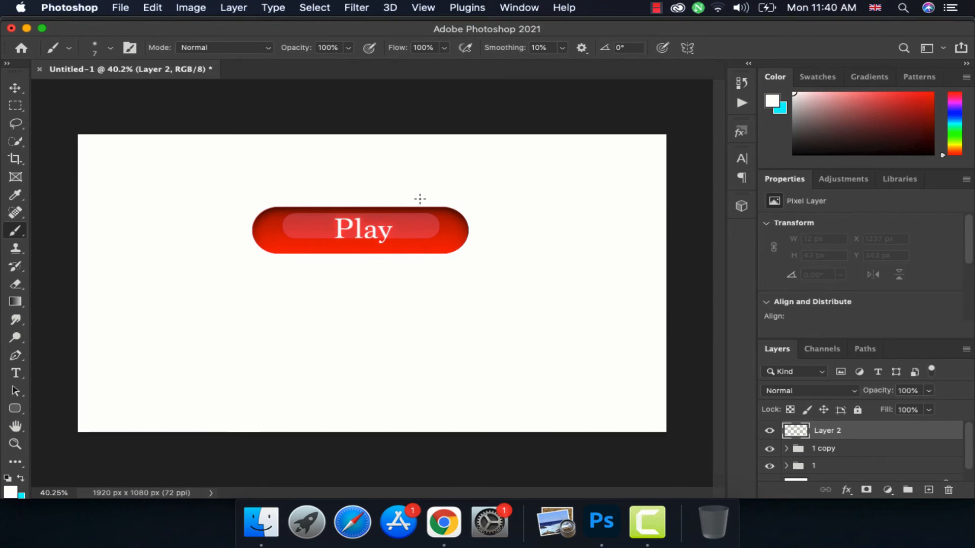
# Paint a short curved white highlight with a dot below it inside the pill's upper-right end, using a 9 px brush.
pyautogui.scroll(5, 468, 245)
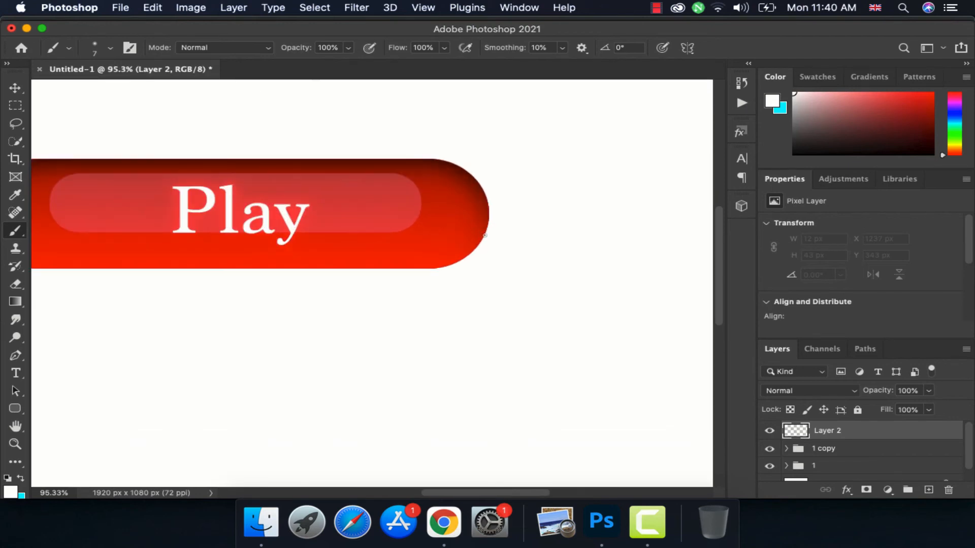
pyautogui.scroll(2, 474, 226)
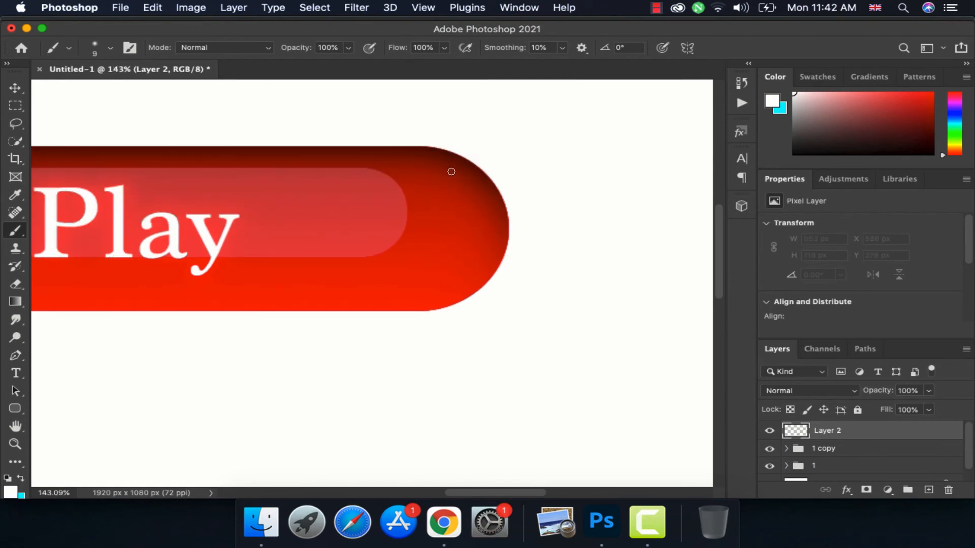
pyautogui.moveTo(453, 172); pyautogui.dragTo(472, 197)
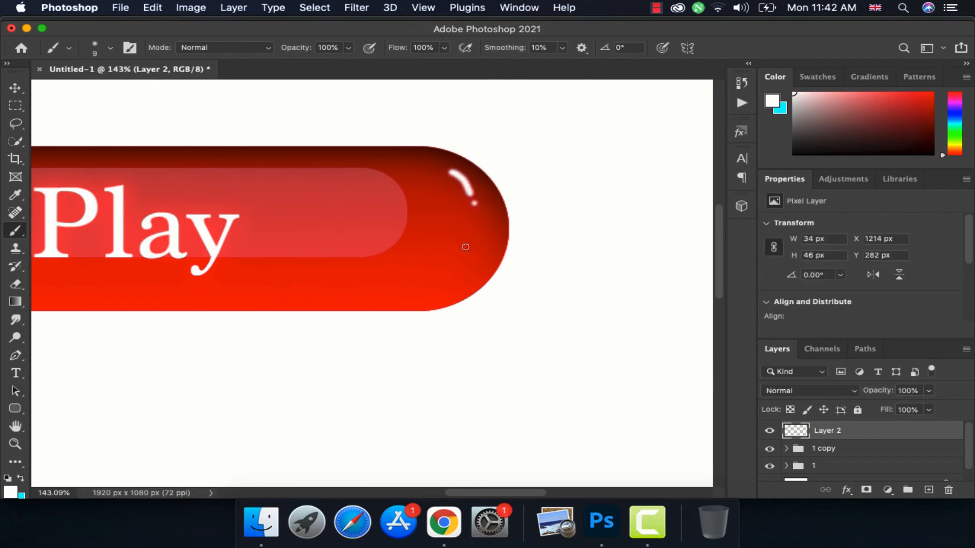
# Paint a matching short curved white highlight with a dot inside the pill's lower-left end.
pyautogui.scroll(-5, 468, 244)
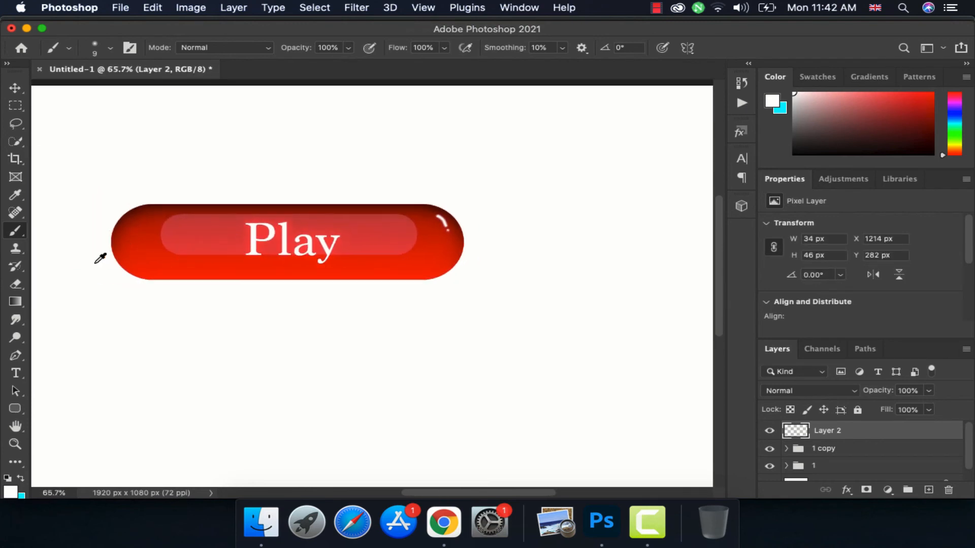
pyautogui.scroll(4, 94, 264)
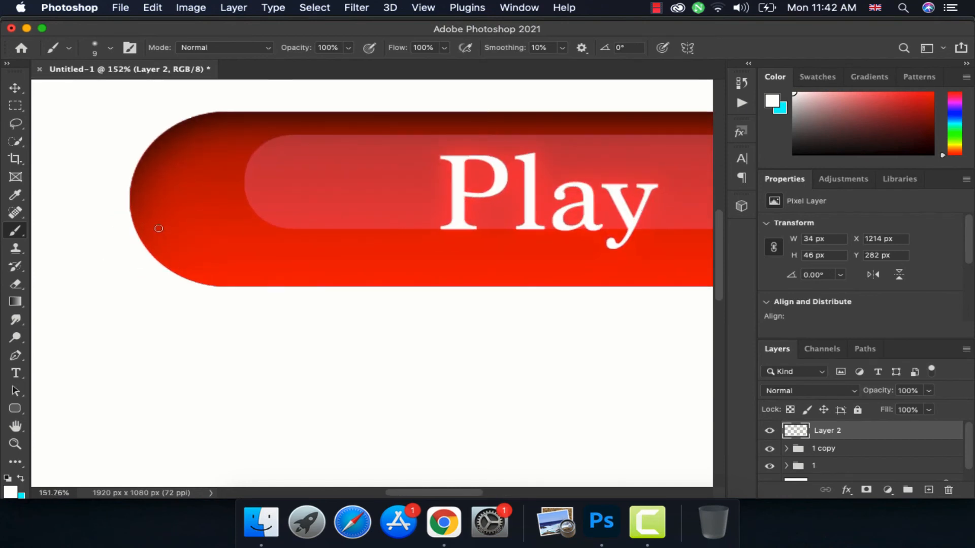
pyautogui.moveTo(155, 228); pyautogui.dragTo(184, 251)
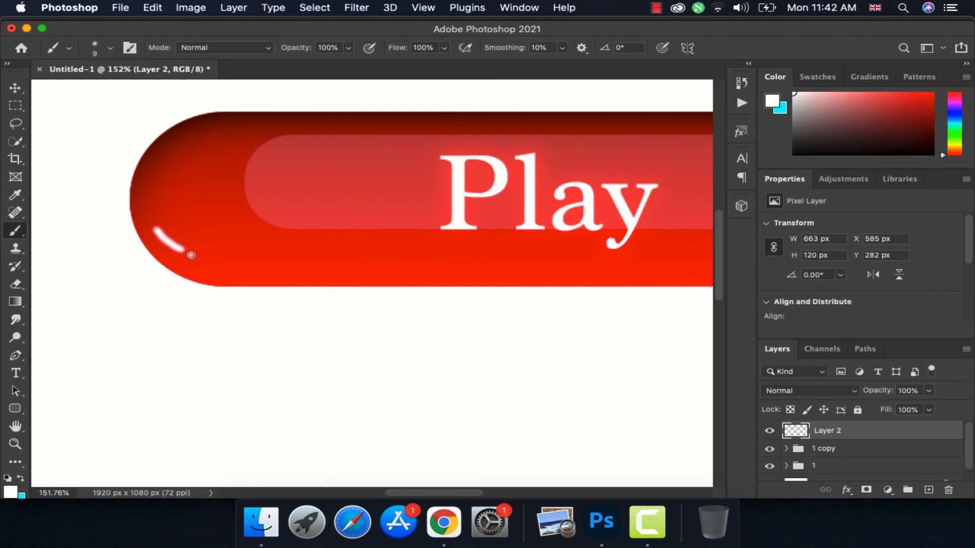
pyautogui.scroll(-5, 296, 280)
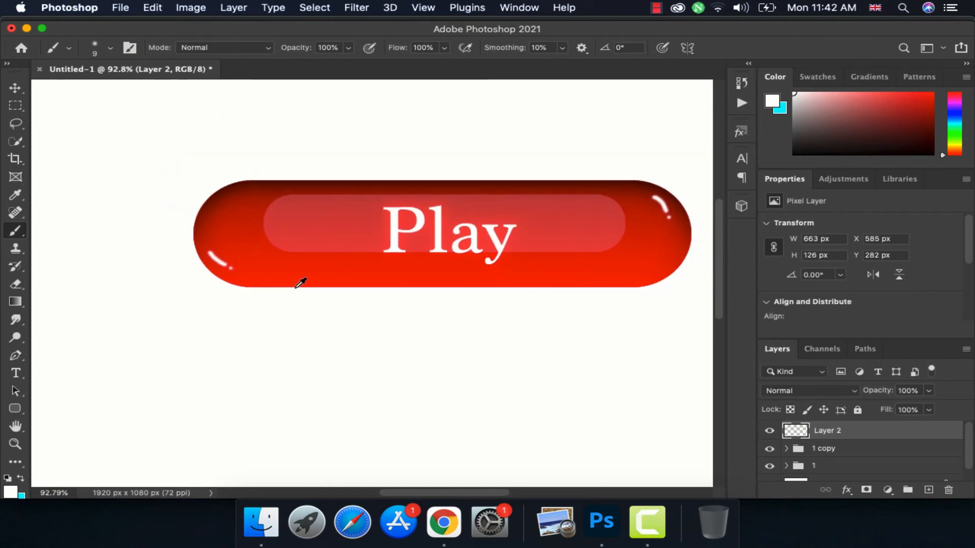
pyautogui.scroll(-3, 300, 282)
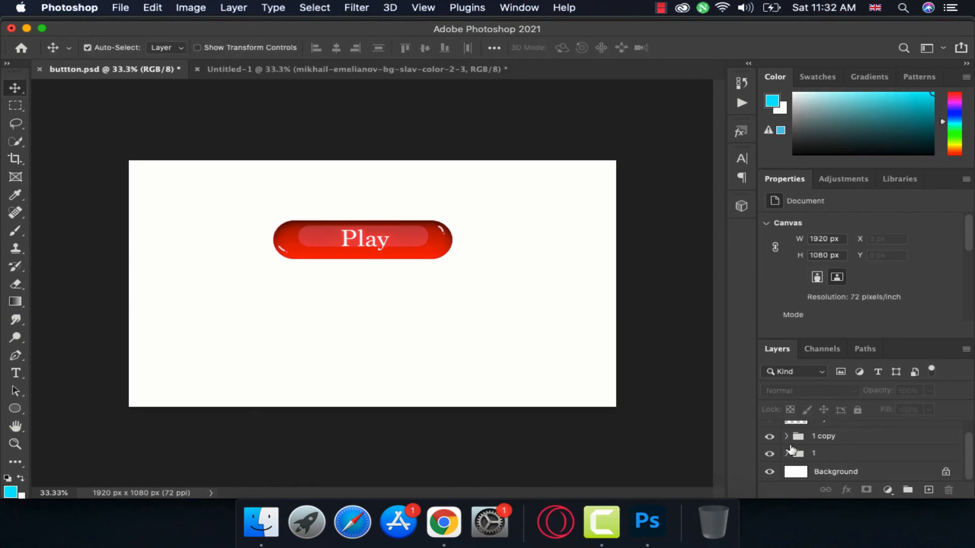
# Select the highlight layer and the groups 1 copy and 1 and convert them to one smart object.
pyautogui.click(821, 453)
pyautogui.scroll(1, 825, 454)
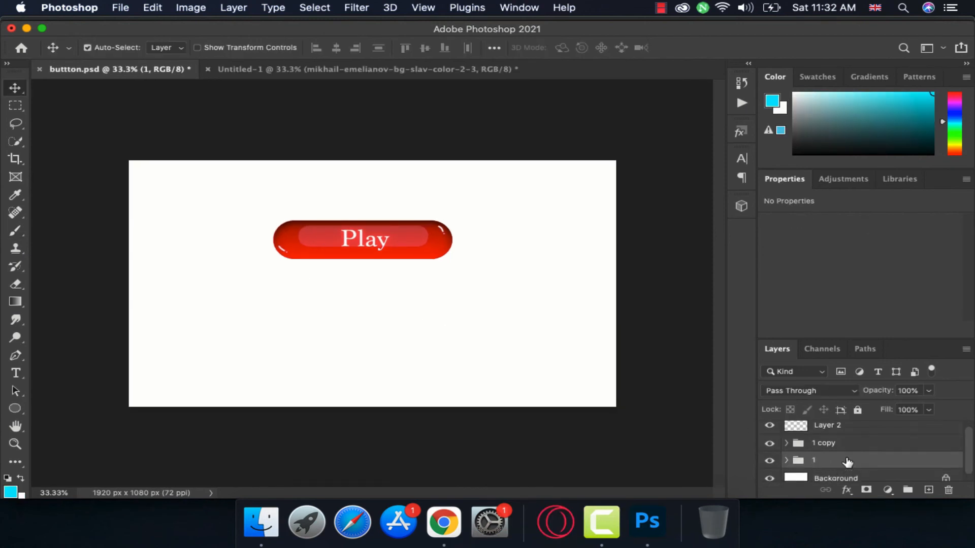
pyautogui.keyDown('shift'); pyautogui.click(833, 430); pyautogui.keyUp('shift')
pyautogui.rightClick(834, 430)
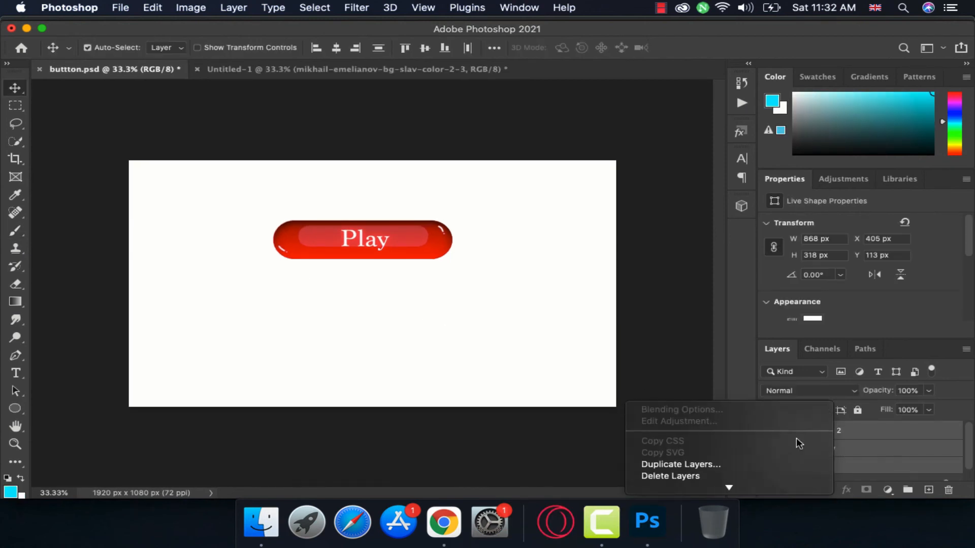
pyautogui.scroll(-3, 787, 439)
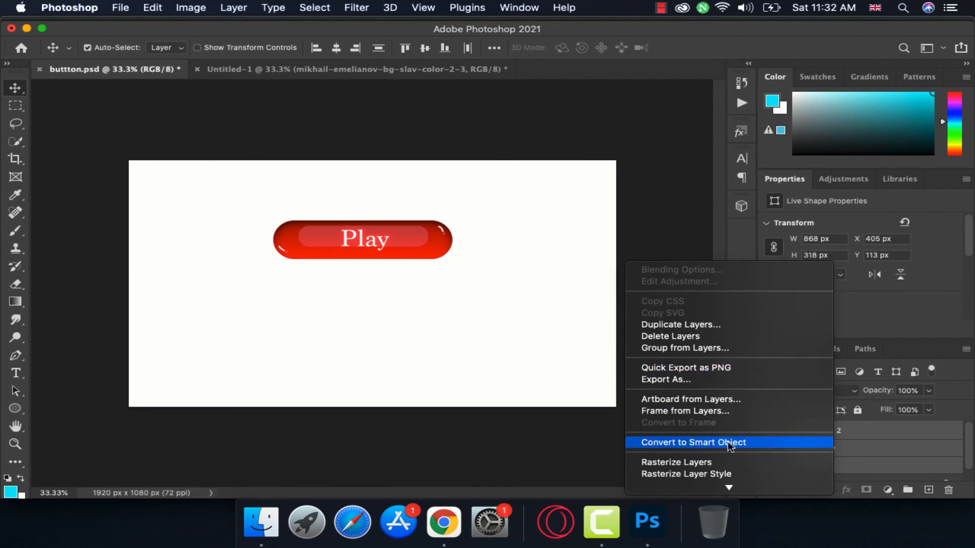
pyautogui.click(730, 445)
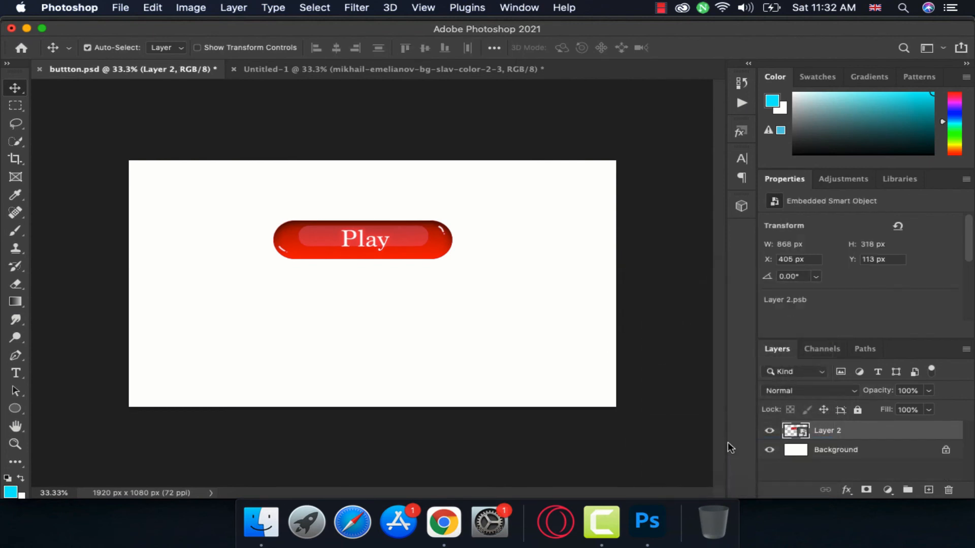
# Move the button smart object into the Untitled-1 night forest document and scale it down to about 653 × 239 px.
pyautogui.moveTo(394, 246); pyautogui.dragTo(416, 228)
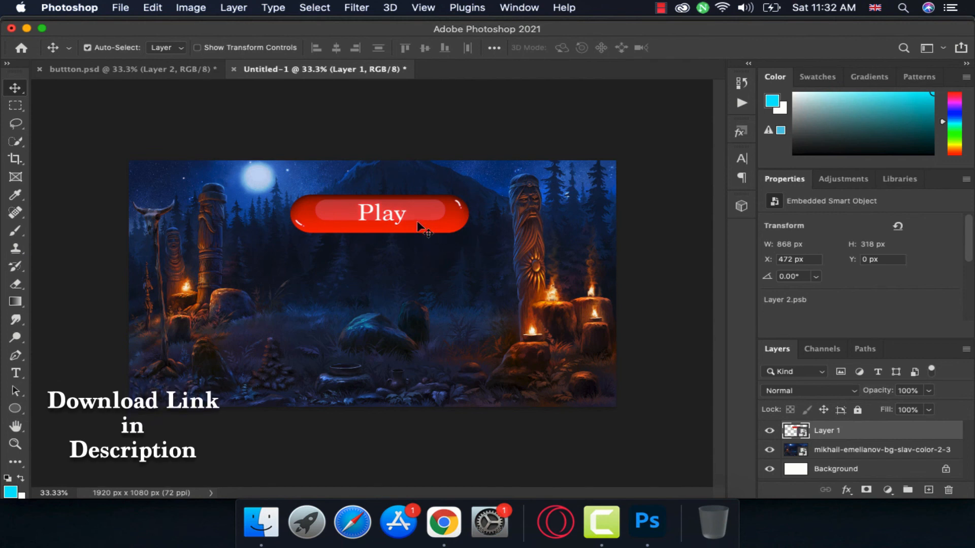
pyautogui.press('super')
pyautogui.press('super+t')
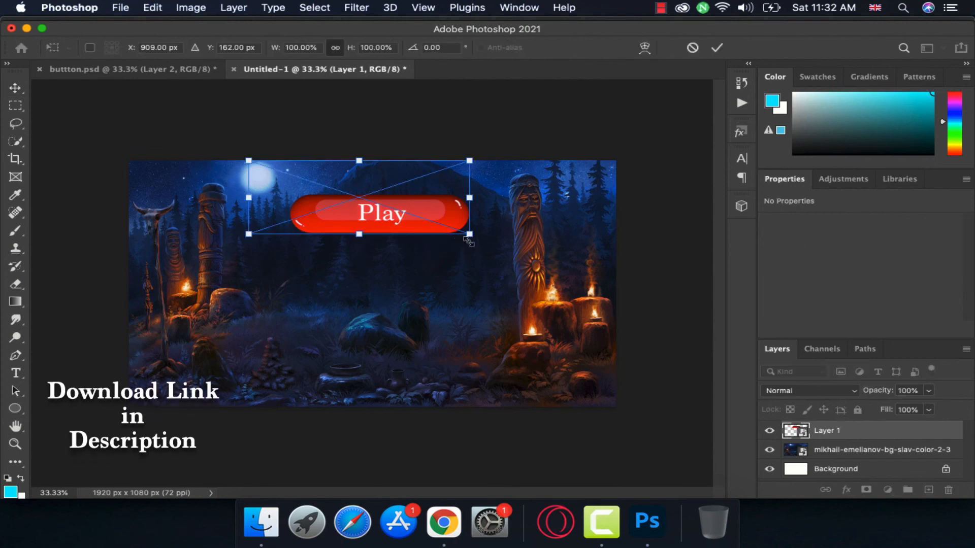
pyautogui.moveTo(455, 228); pyautogui.dragTo(429, 224)
pyautogui.press('Return')
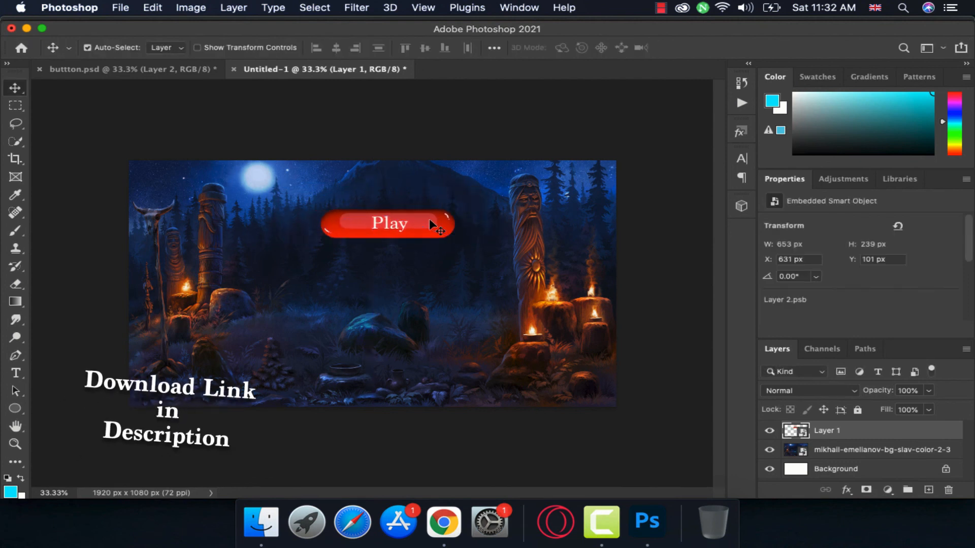
# Nudge the button left and slightly down until it sits at X 610 px, Y 107 px.
pyautogui.press('Left')
pyautogui.press('Left')
pyautogui.press('Left')
pyautogui.press('Up')
pyautogui.press('Up')
pyautogui.press('Up')
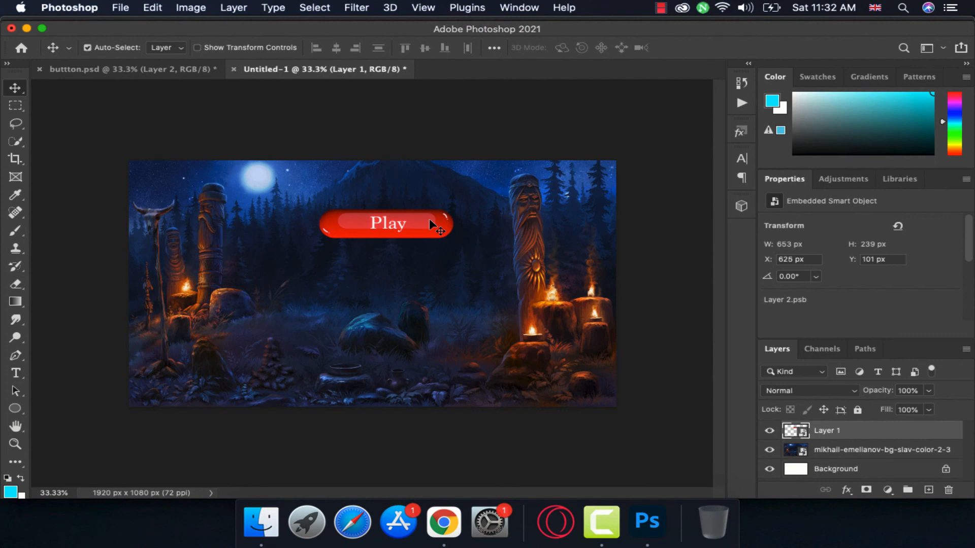
pyautogui.press('Down')
pyautogui.press('Down')
pyautogui.press('Down')
pyautogui.press('Down')
pyautogui.press('Down')
pyautogui.press('Down')
pyautogui.press('Down')
pyautogui.press('Down')
pyautogui.press('Down')
pyautogui.press('Left')
pyautogui.press('Left')
pyautogui.press('Left')
pyautogui.press('Left')
pyautogui.press('Left')
pyautogui.press('Left')
pyautogui.press('Left')
pyautogui.press('Left')
pyautogui.press('Left')
pyautogui.press('Left')
pyautogui.press('Left')
pyautogui.press('Left')
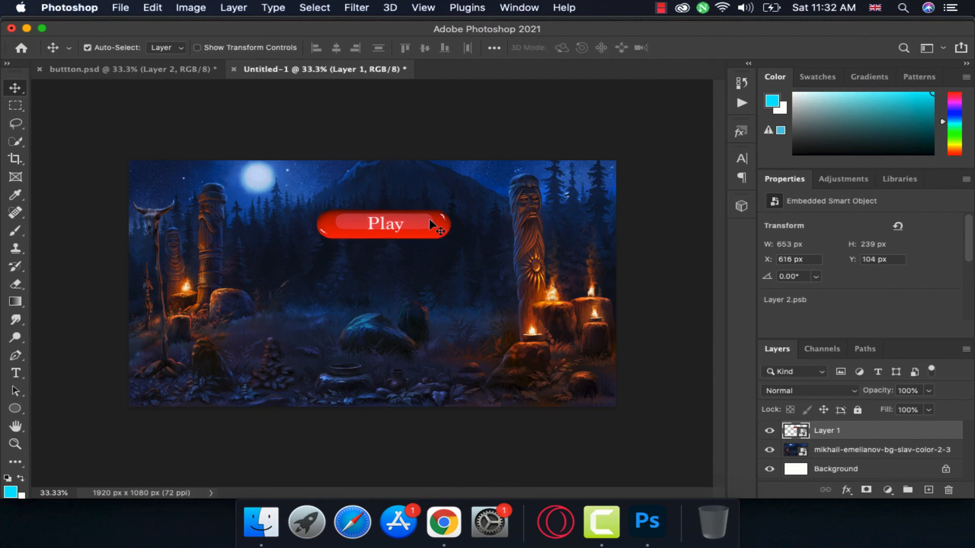
pyautogui.press('Left')
pyautogui.press('Left')
pyautogui.press('Left')
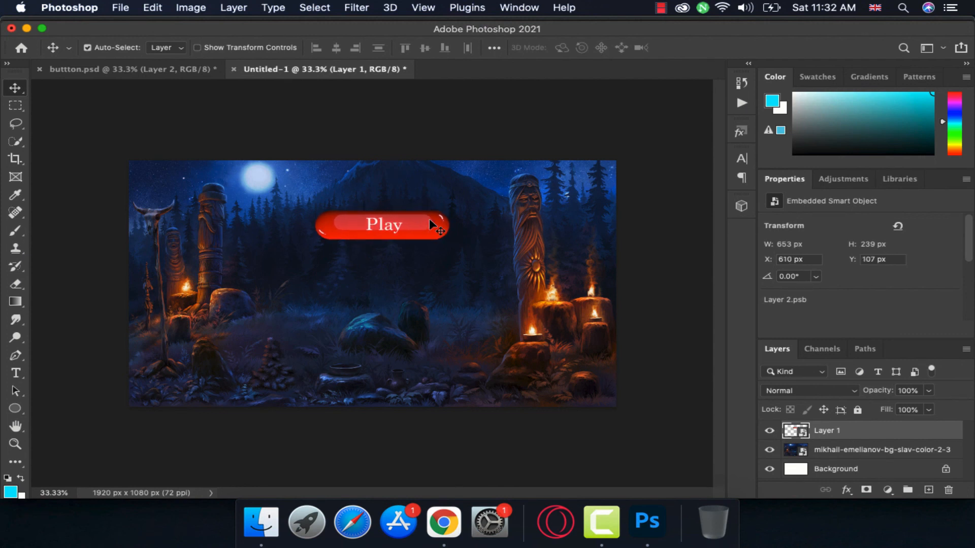
# Add a red Outer Glow to the button on Layer 1 with Screen blending, 67% opacity, 0% spread and 51 px size.
pyautogui.rightClick(841, 431)
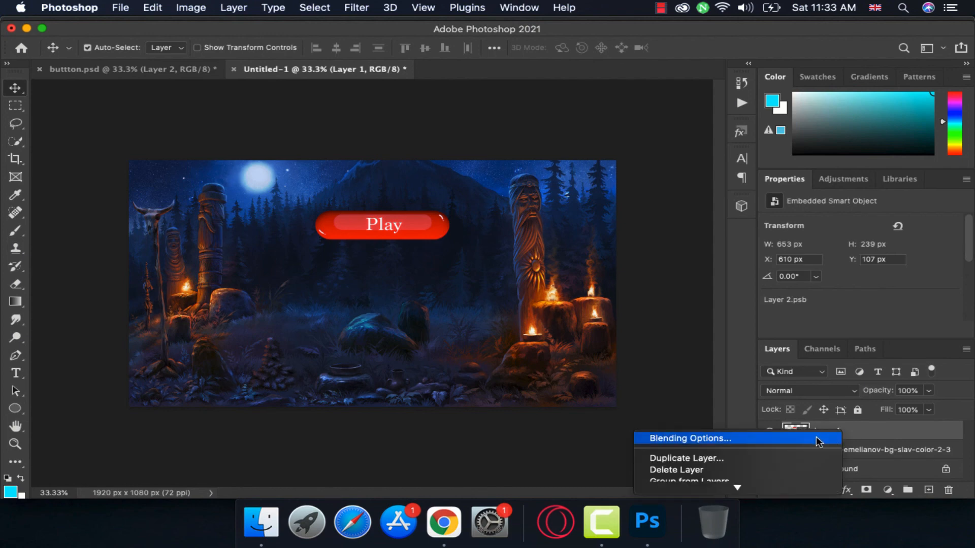
pyautogui.click(818, 438)
pyautogui.moveTo(568, 45); pyautogui.dragTo(753, 21)
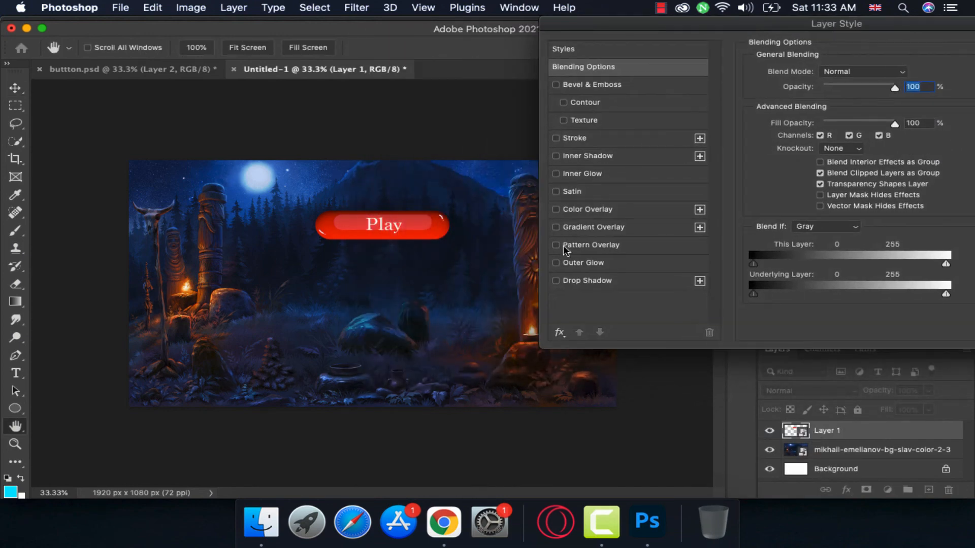
pyautogui.click(568, 263)
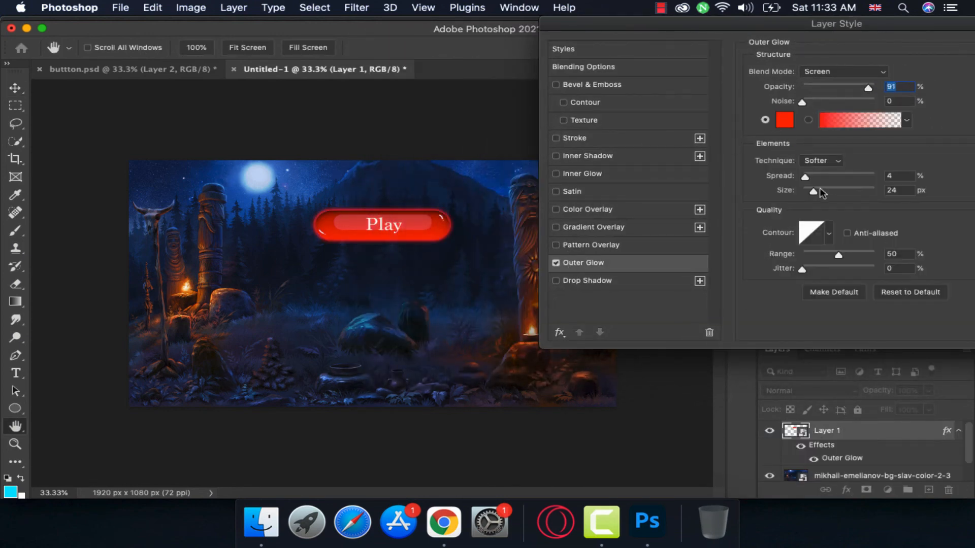
pyautogui.moveTo(803, 178); pyautogui.dragTo(820, 188)
pyautogui.click(858, 87)
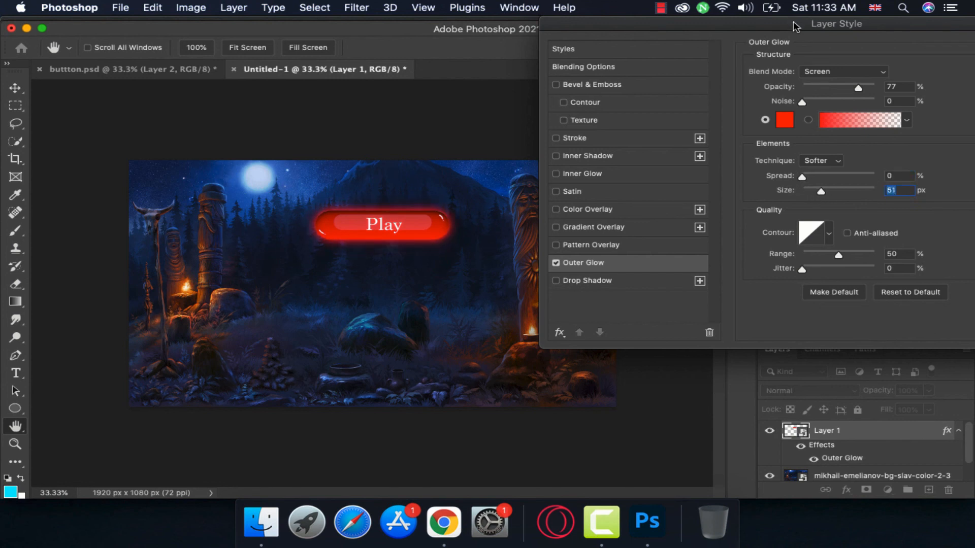
pyautogui.click(851, 85)
pyautogui.moveTo(863, 30); pyautogui.dragTo(727, 30)
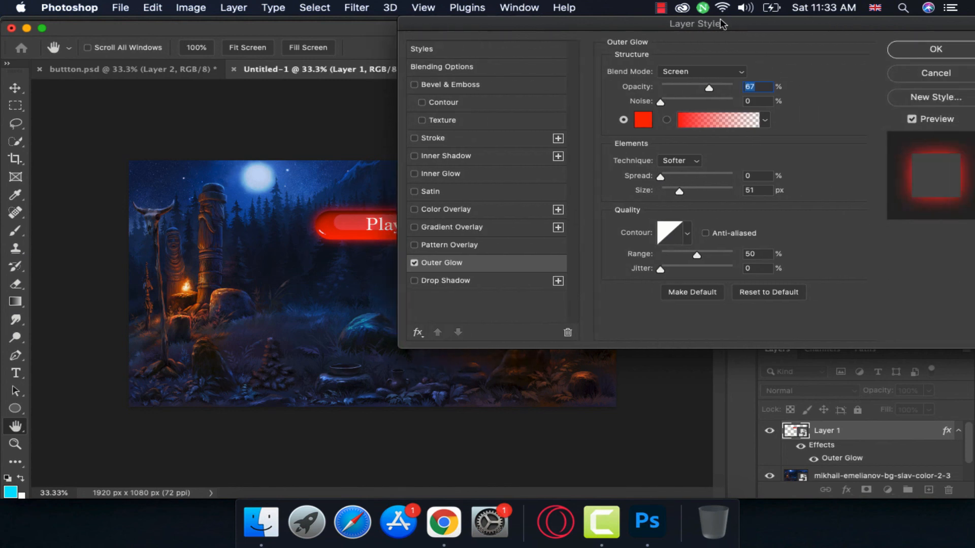
pyautogui.click(920, 52)
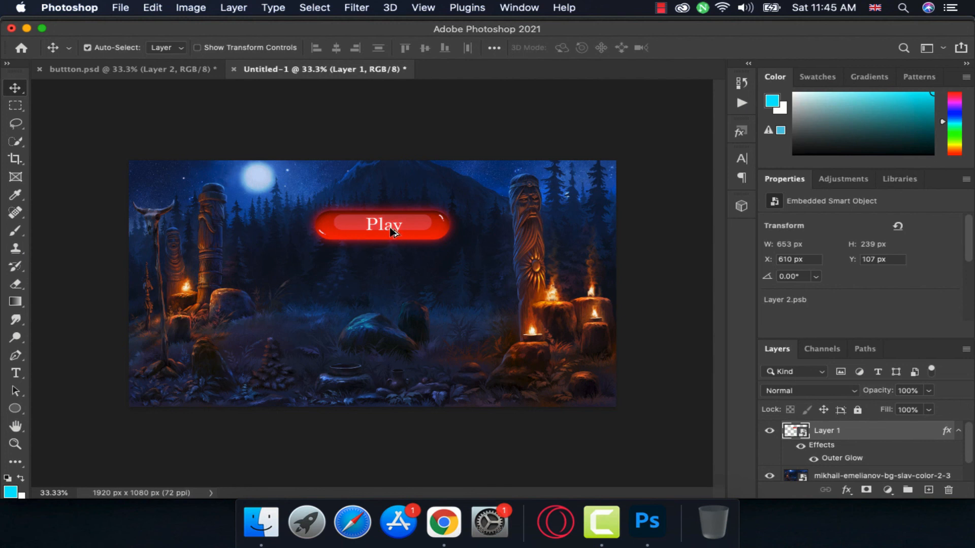
# Place a copy of the glowing Play button straight below the original, near the lower edge of the forest background.
pyautogui.moveTo(389, 228); pyautogui.dragTo(380, 367)
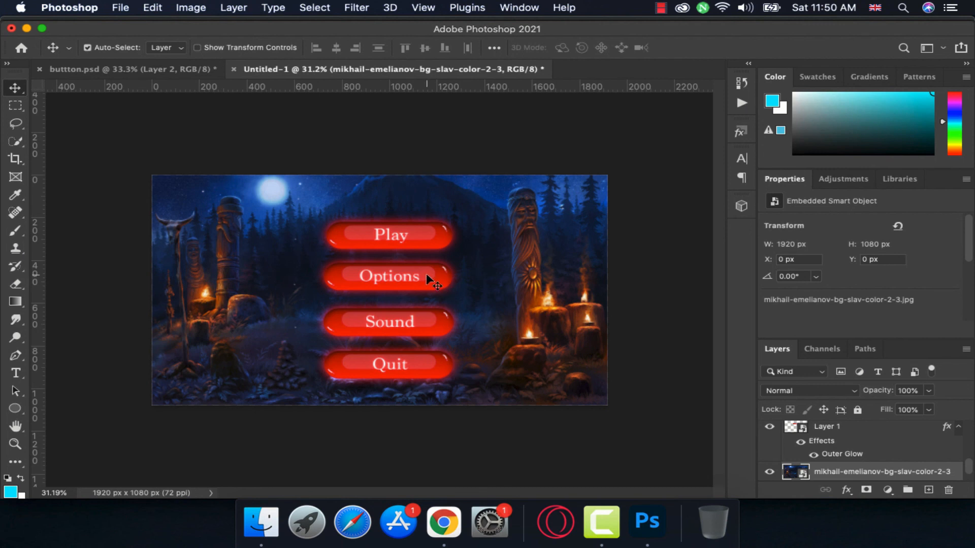
# Select the four button layers from Layer 1 through Layer 4 and align their horizontal centers.
pyautogui.click(825, 432)
pyautogui.scroll(3, 828, 436)
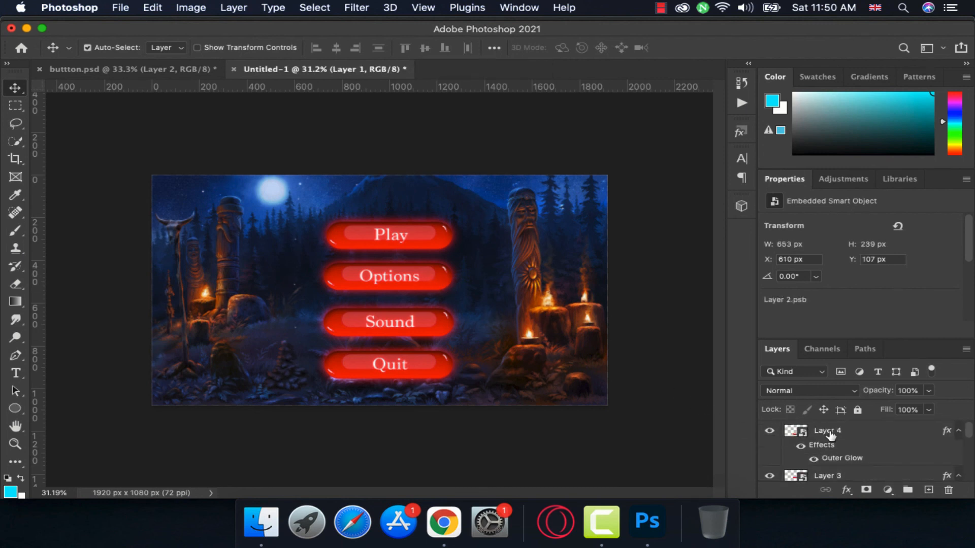
pyautogui.keyDown('shift'); pyautogui.click(830, 435); pyautogui.keyUp('shift')
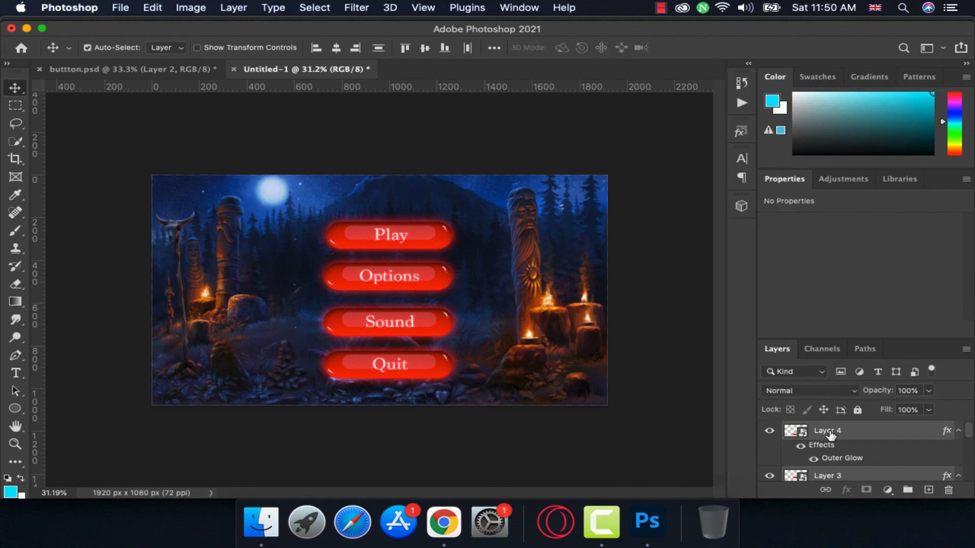
pyautogui.click(334, 50)
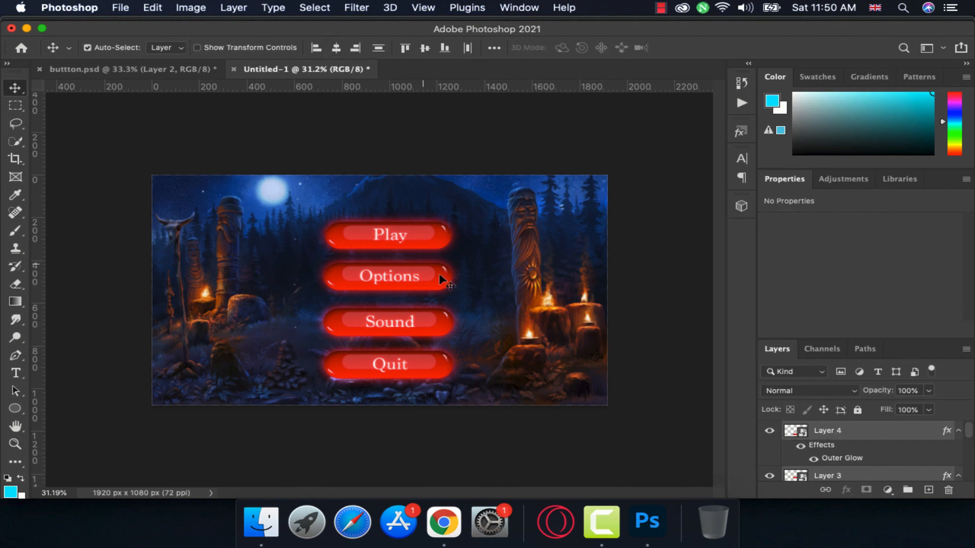